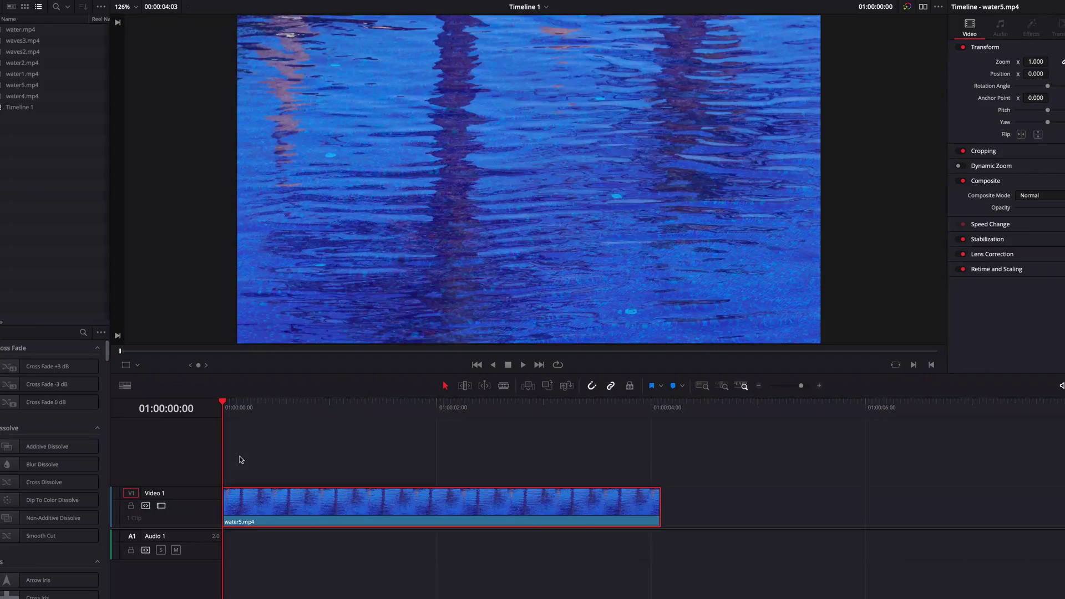
Play the water5.mp4 clip, stop it at the start, and move to the Fusion page
key("space")
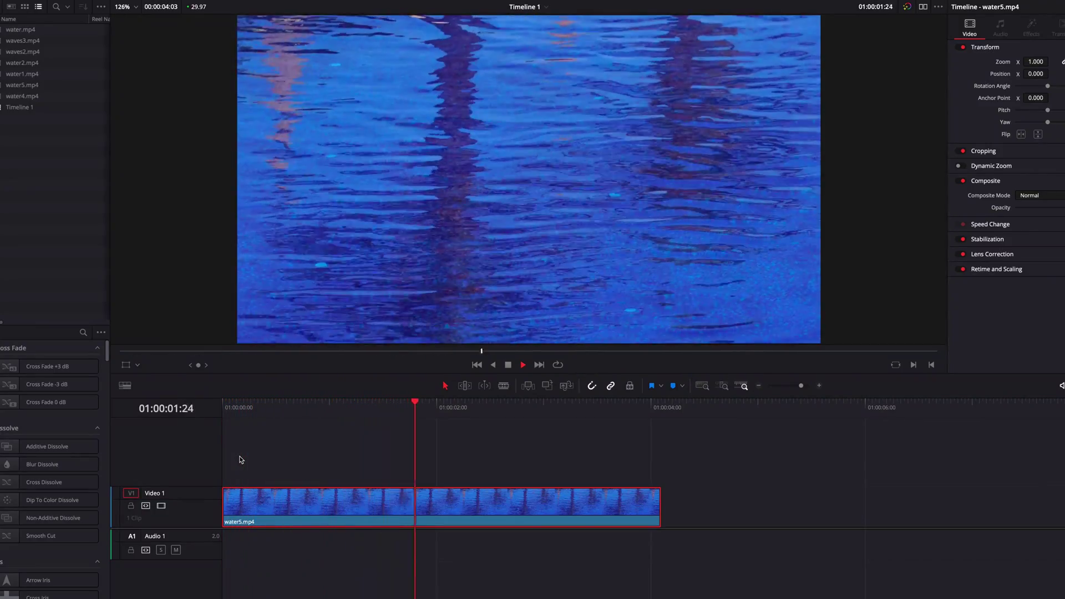
key("space")
left_click(231, 405)
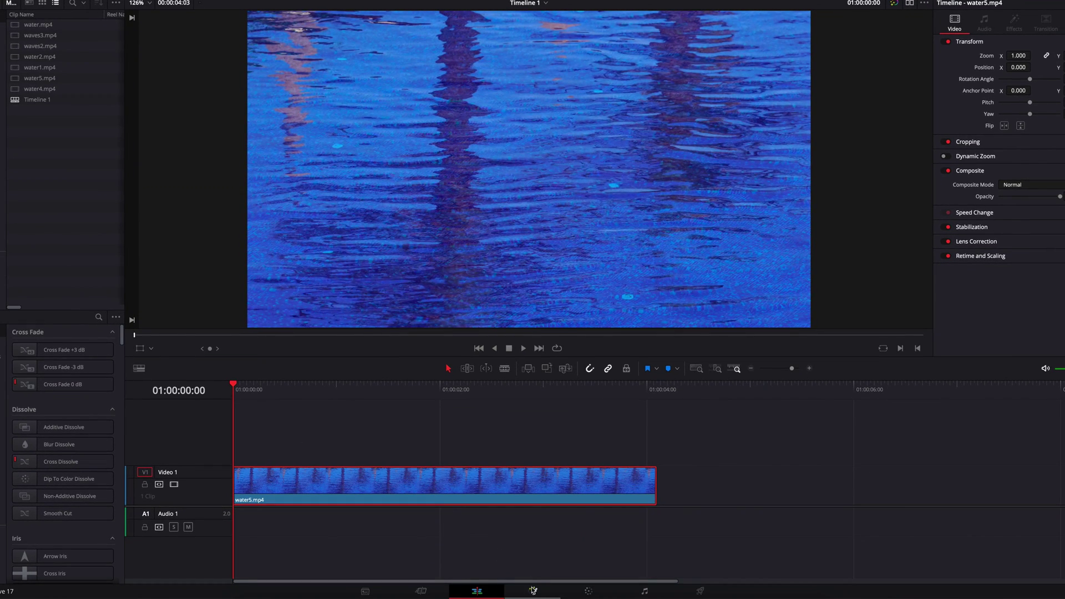
left_click(533, 590)
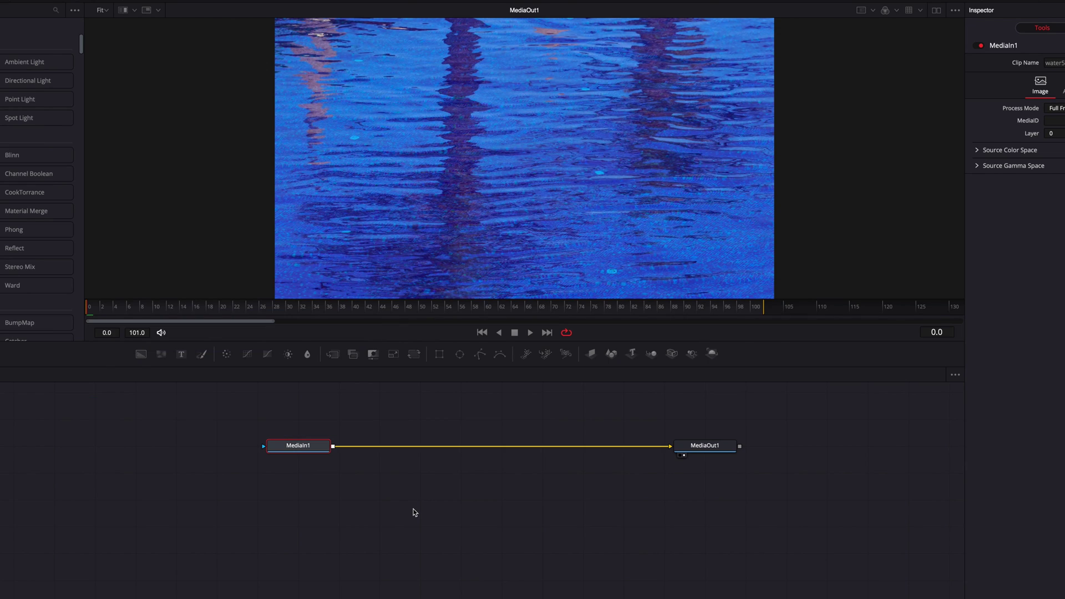
Add a Text+ node to the graph reading 'Mystery'
left_click_drag(180, 354, 552, 216)
left_click(1035, 166)
type("Mystery")
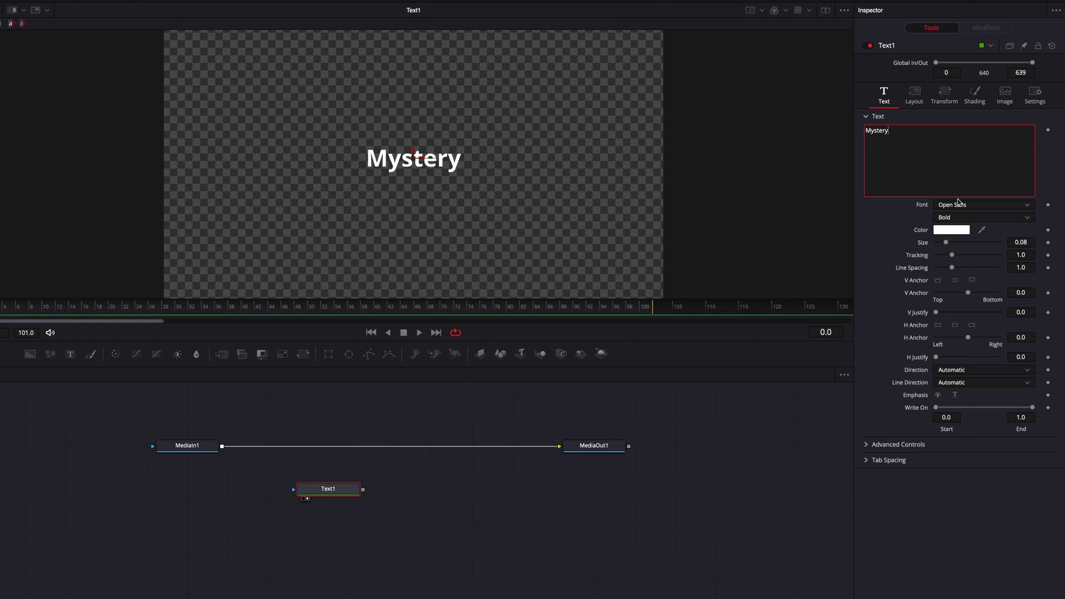
Set the title font to Montserrat SemiBold at size 0.3
left_click(979, 206)
key("m")
left_click(990, 317)
left_click(982, 217)
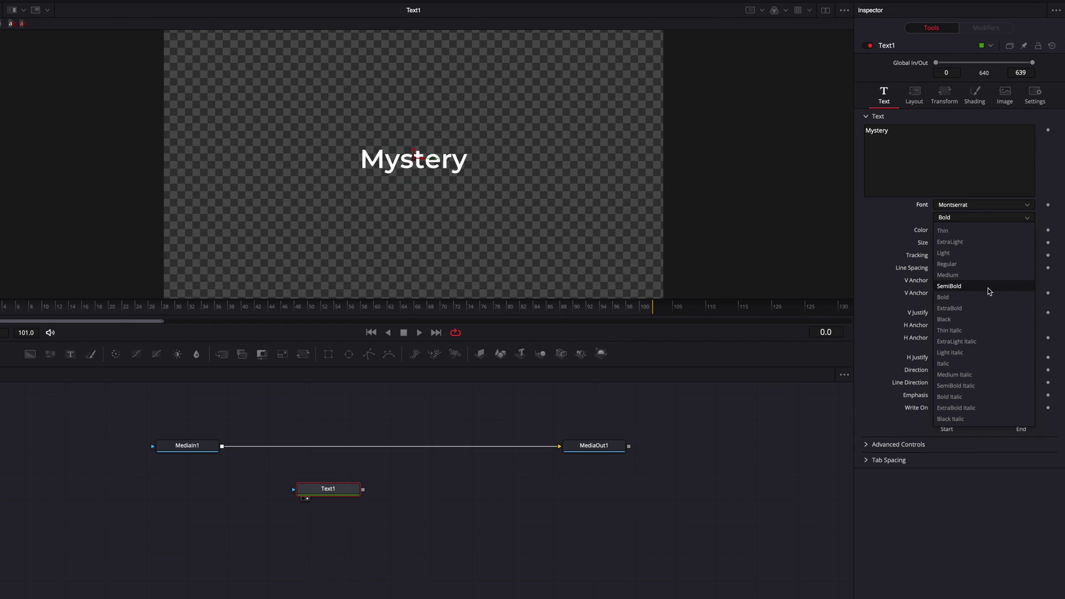
left_click(985, 283)
left_click(1030, 243)
type("0.3")
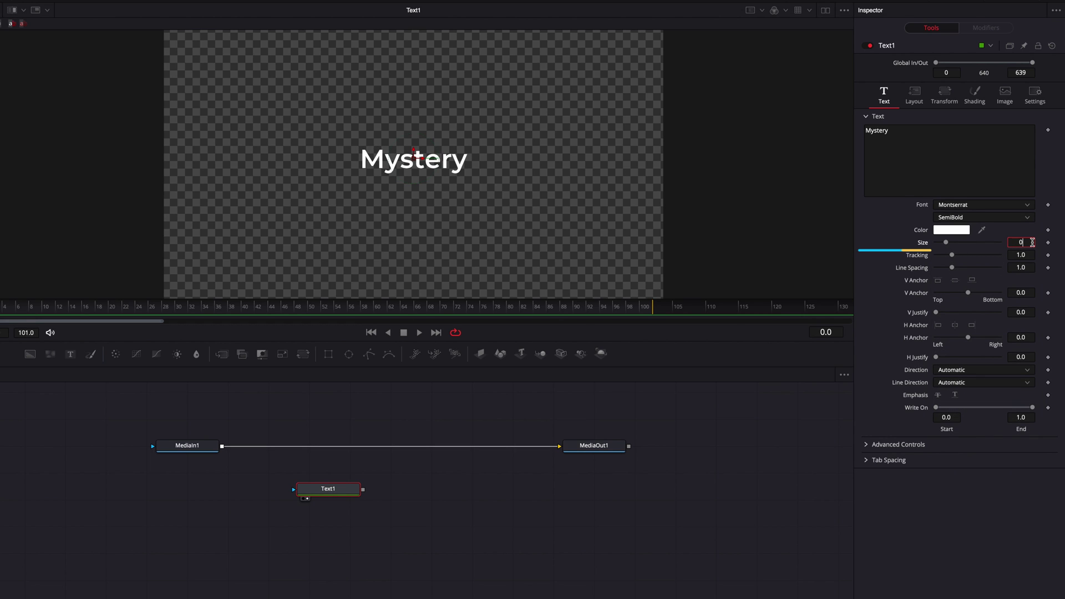
key("Return")
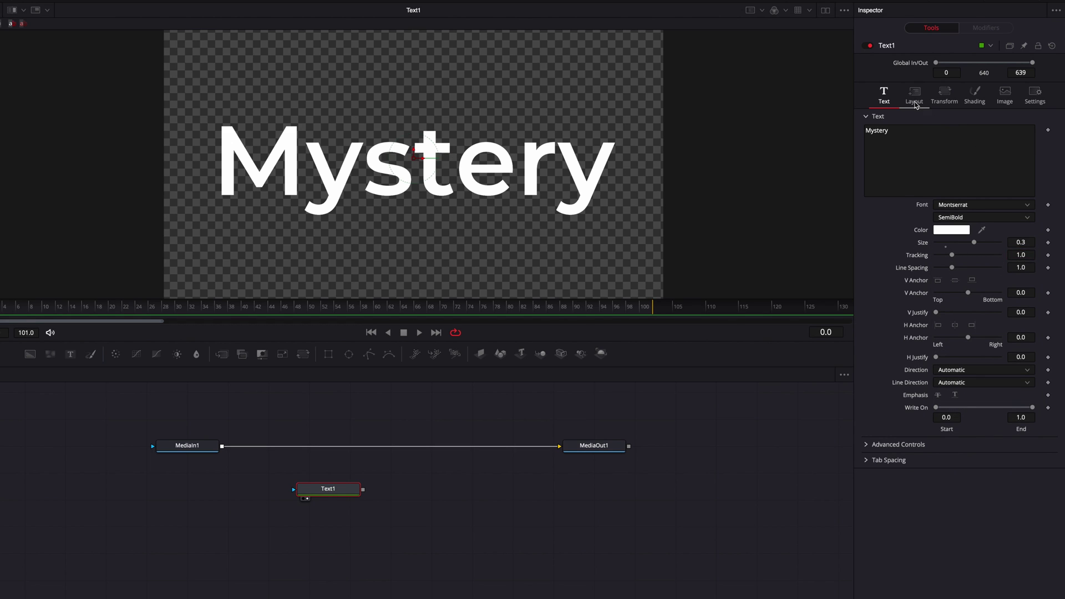
Raise the title's Center Y to 0.716 and reposition the Text1 node
left_click(914, 95)
left_click_drag(1026, 148, 1054, 148)
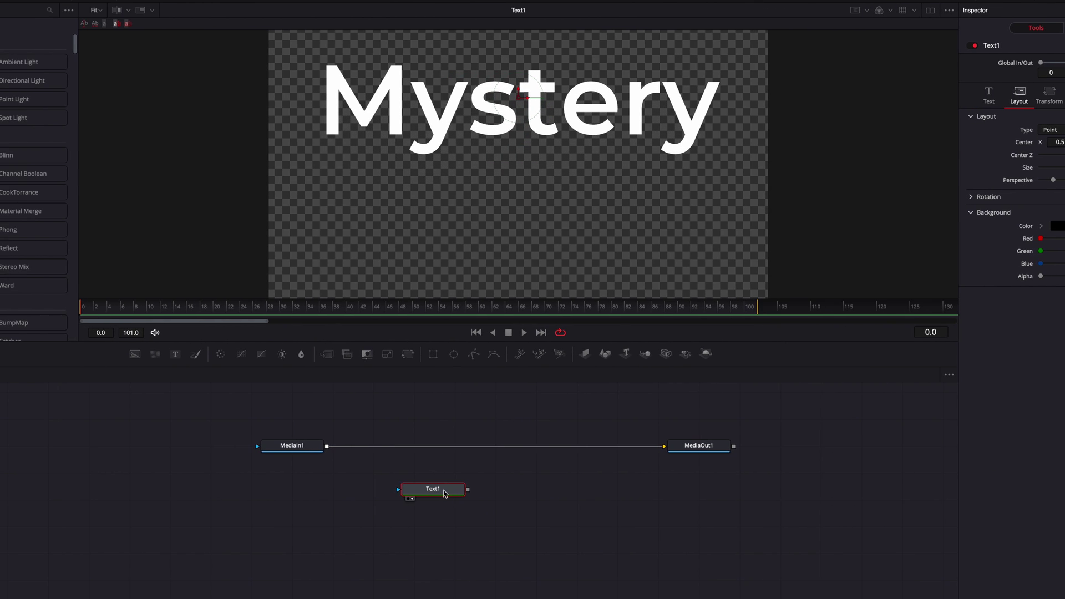
left_click_drag(444, 493, 431, 494)
Duplicate Text1 as Text1_1 and merge the two titles into Merge1
key("ctrl+c")
key("ctrl+v")
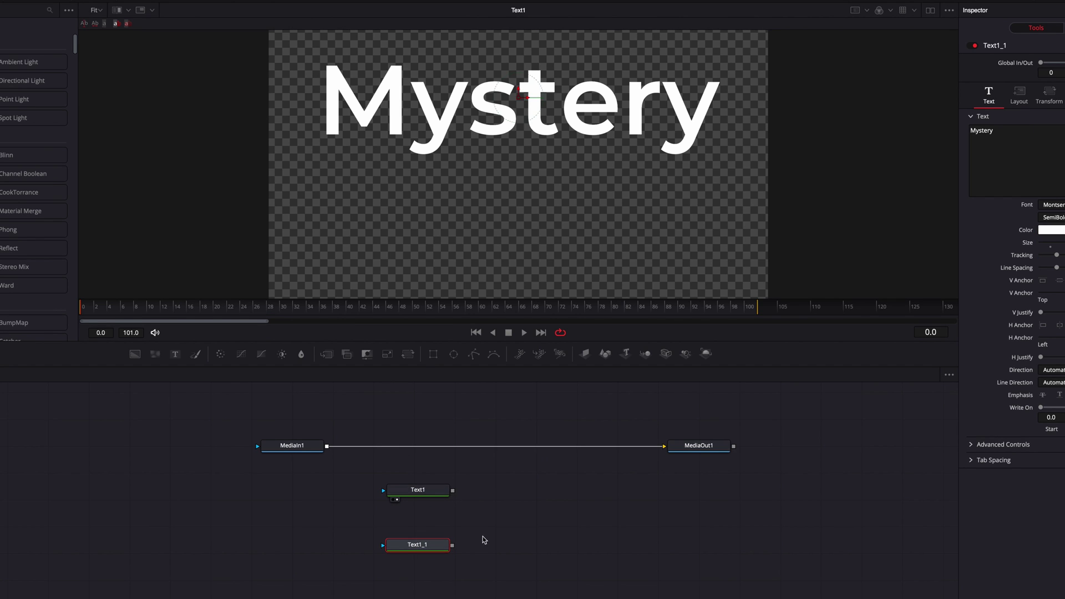
left_click_drag(453, 545, 453, 490)
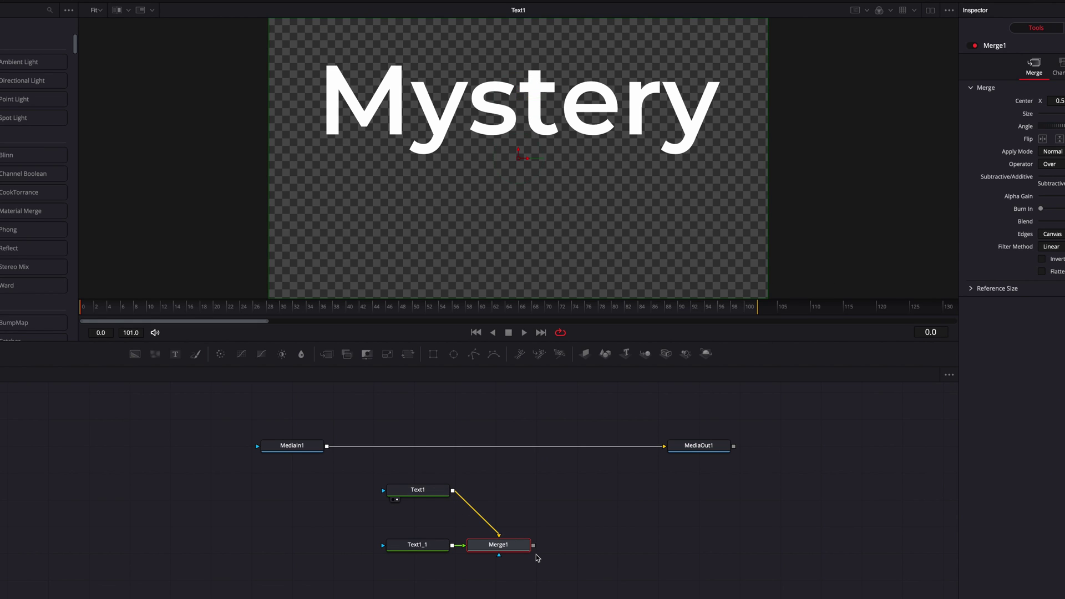
Composite Merge1 over MediaIn1 through Merge2 and view MediaOut1
left_click_drag(533, 545, 327, 447)
left_click_drag(588, 549, 520, 451)
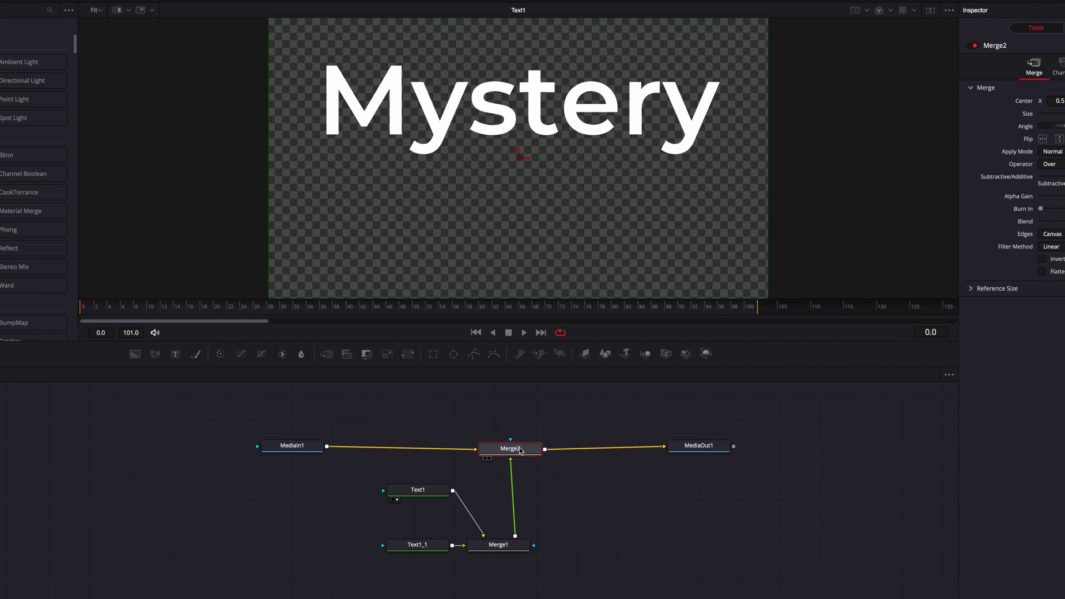
left_click(708, 449)
key("1")
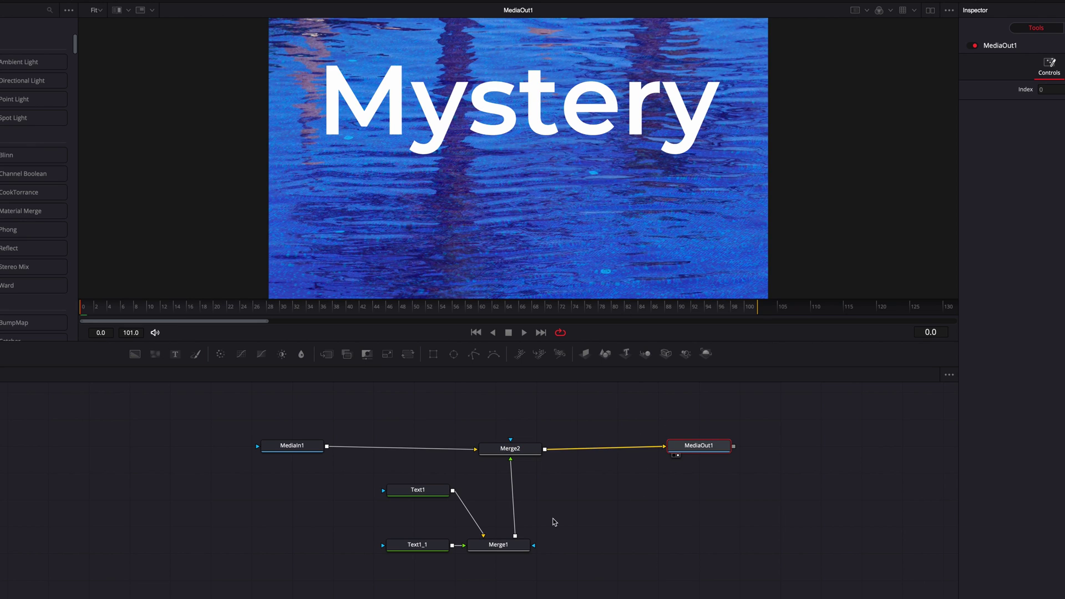
Move Merge1 up beside Text1 and nudge Text1_1 down
left_click(475, 548)
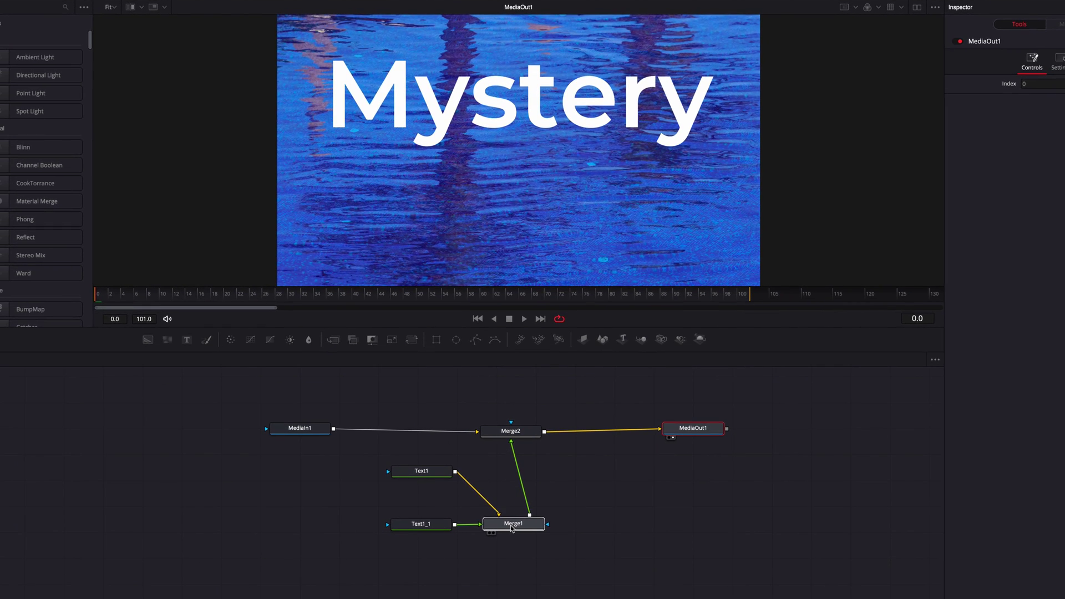
left_click(430, 527)
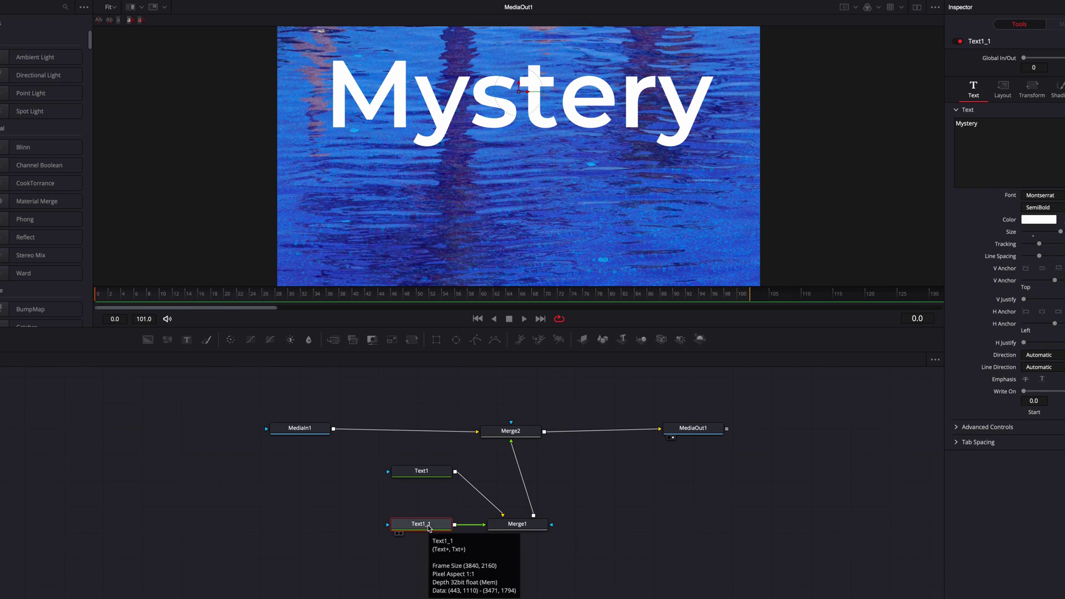
left_click_drag(517, 524, 512, 473)
left_click_drag(420, 523, 420, 528)
Insert a vertically flipped Transform1 after Text1_1, then a Blur1 before Merge1
left_click_drag(411, 338, 526, 539)
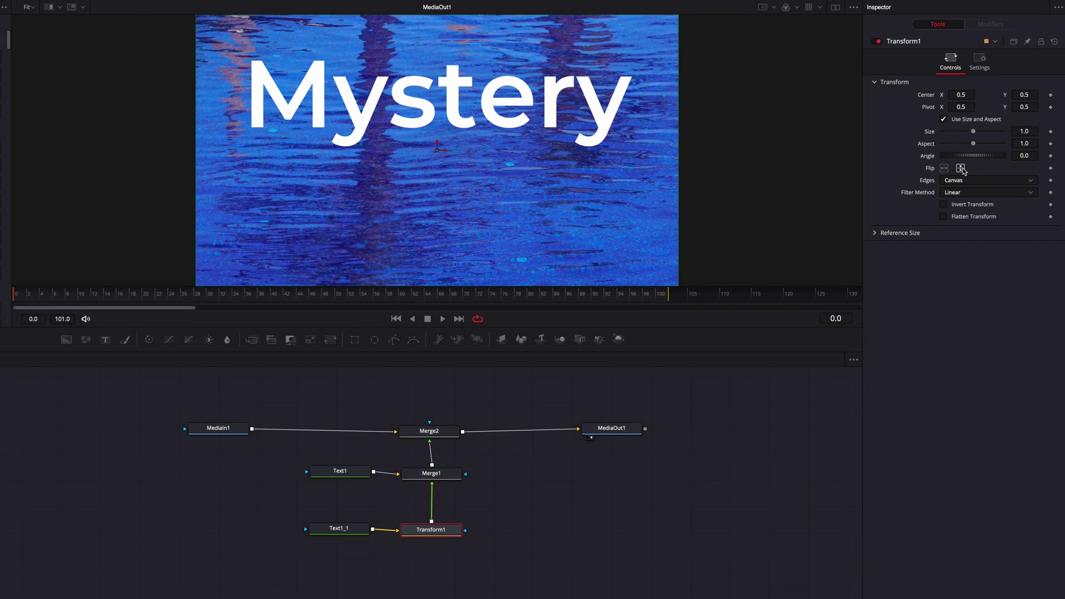
left_click(961, 168)
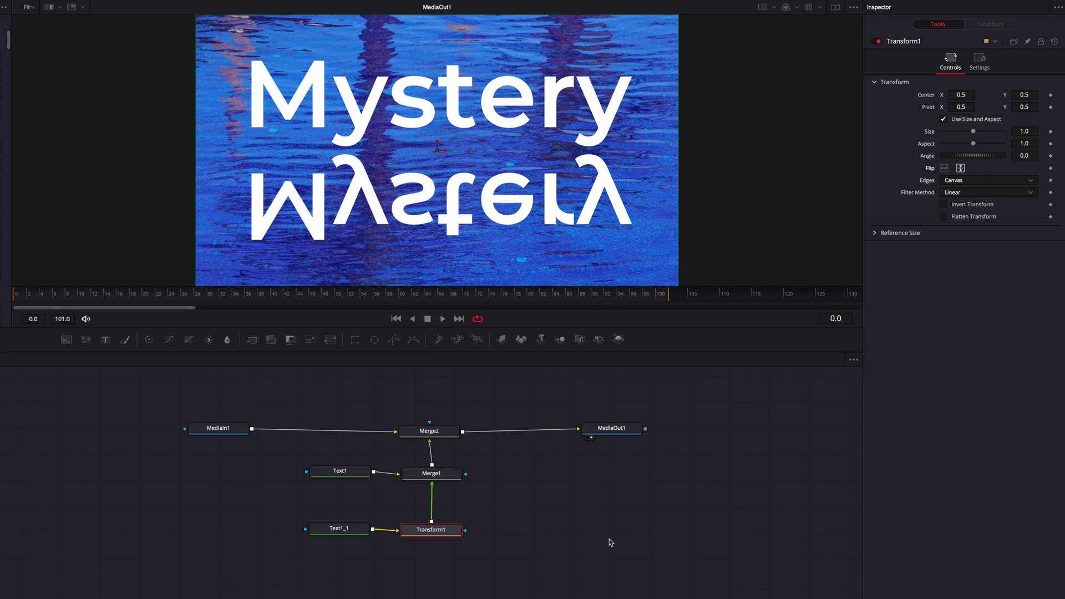
left_click_drag(413, 511, 505, 541)
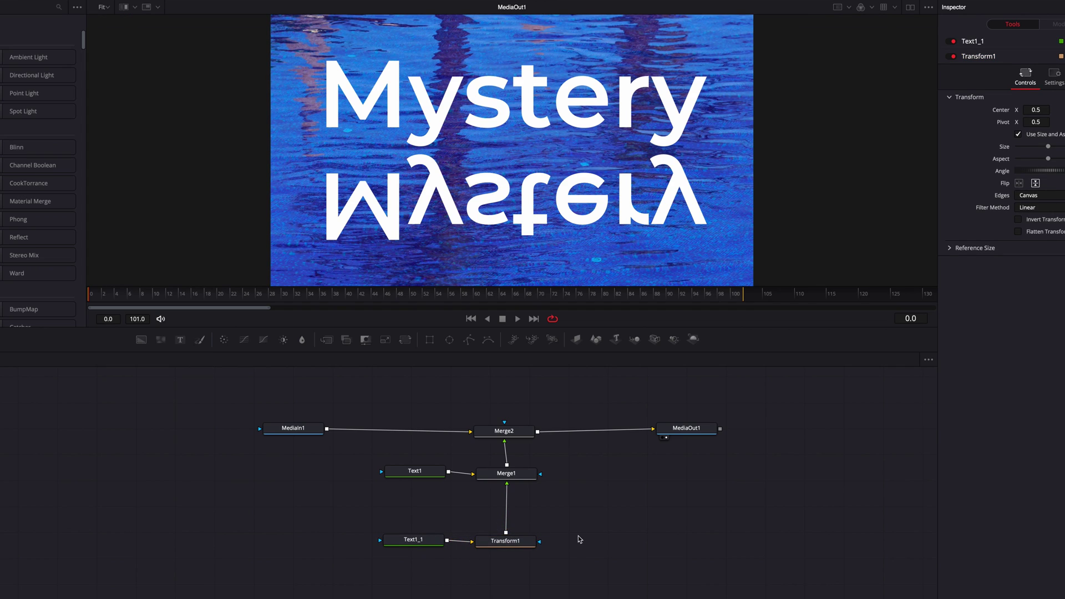
left_click_drag(302, 339, 506, 511)
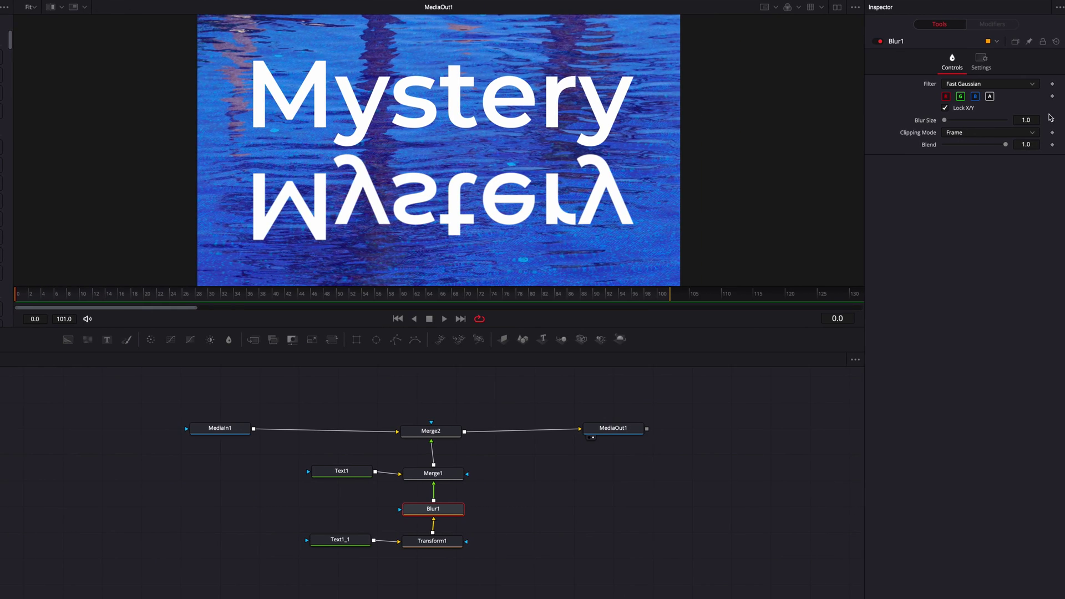
Set Blur1's Blur Size to 2.5 and lower Merge1's Blend to 0.921
left_click_drag(1026, 120, 1015, 120)
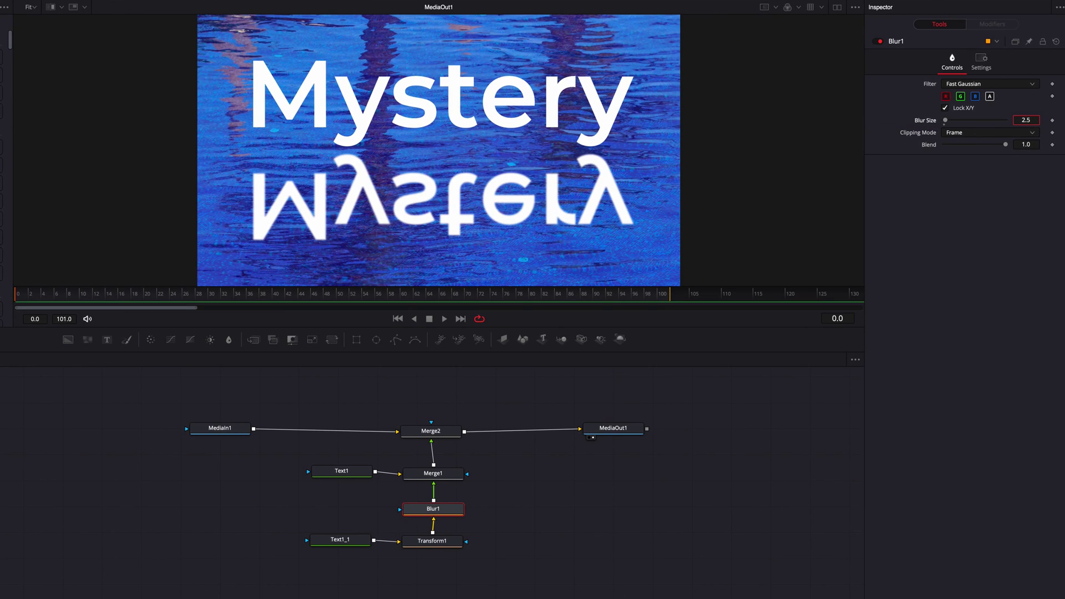
left_click(446, 477)
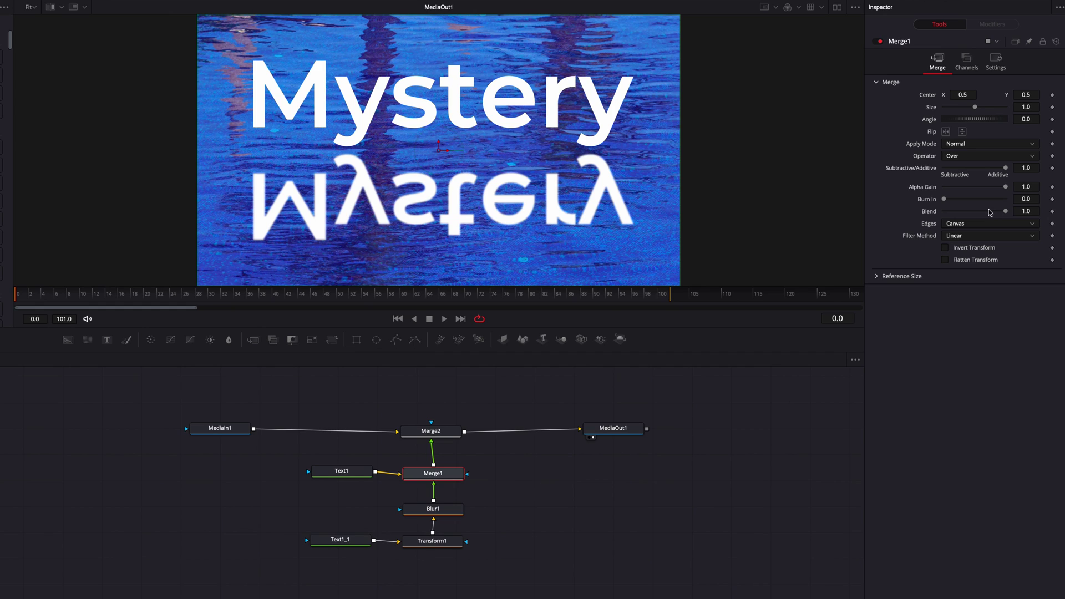
left_click_drag(1005, 211, 1003, 215)
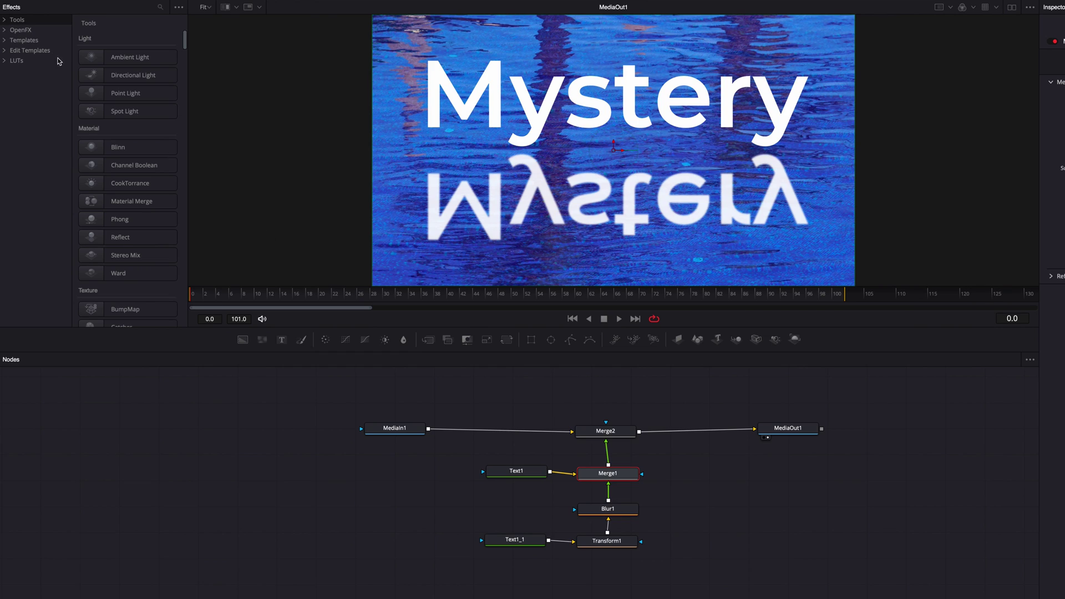
left_click(4, 20)
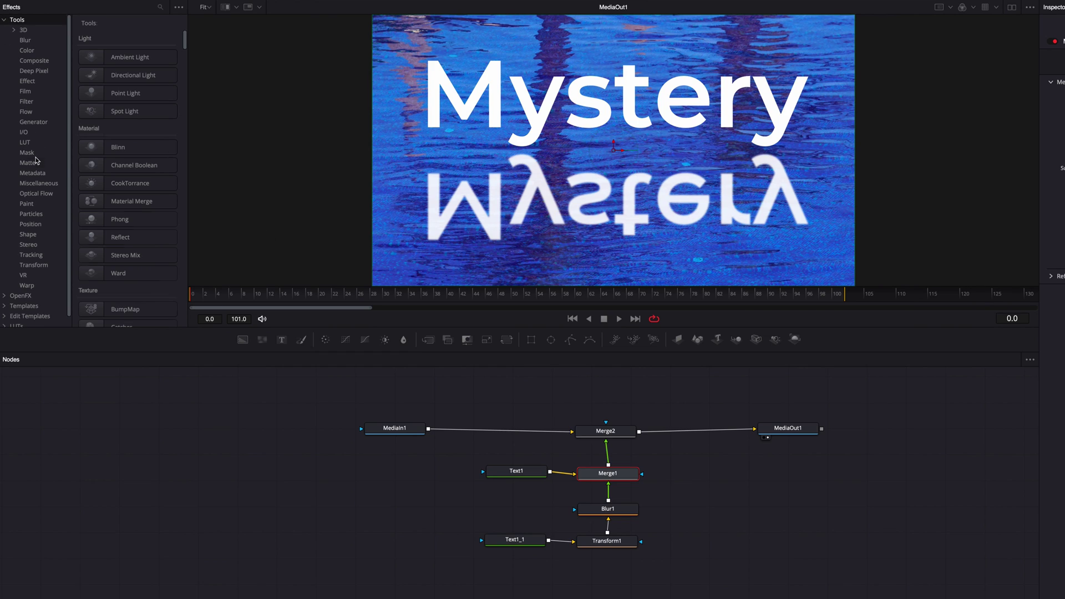
left_click(27, 153)
left_click(138, 59)
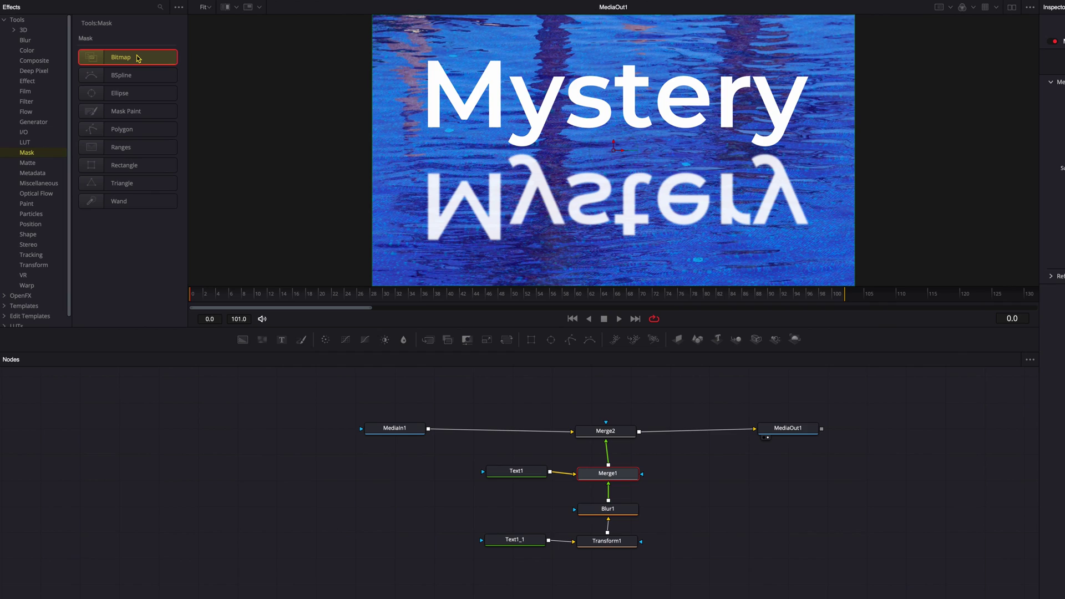
left_click_drag(138, 59, 366, 493)
left_click(56, 285)
left_click(139, 113)
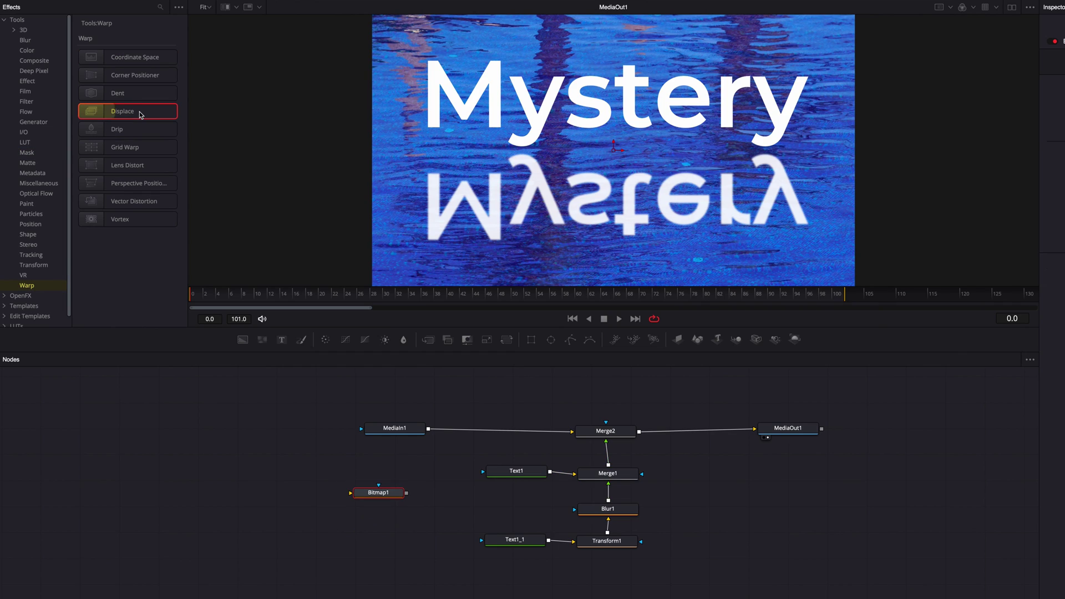
left_click_drag(140, 115, 377, 519)
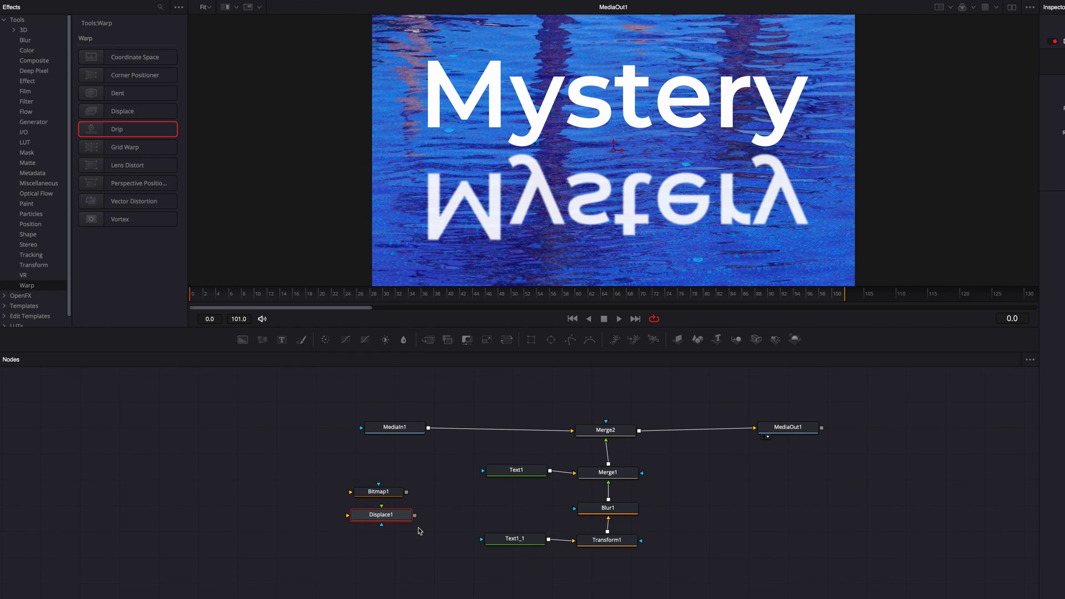
left_click_drag(499, 539, 535, 543)
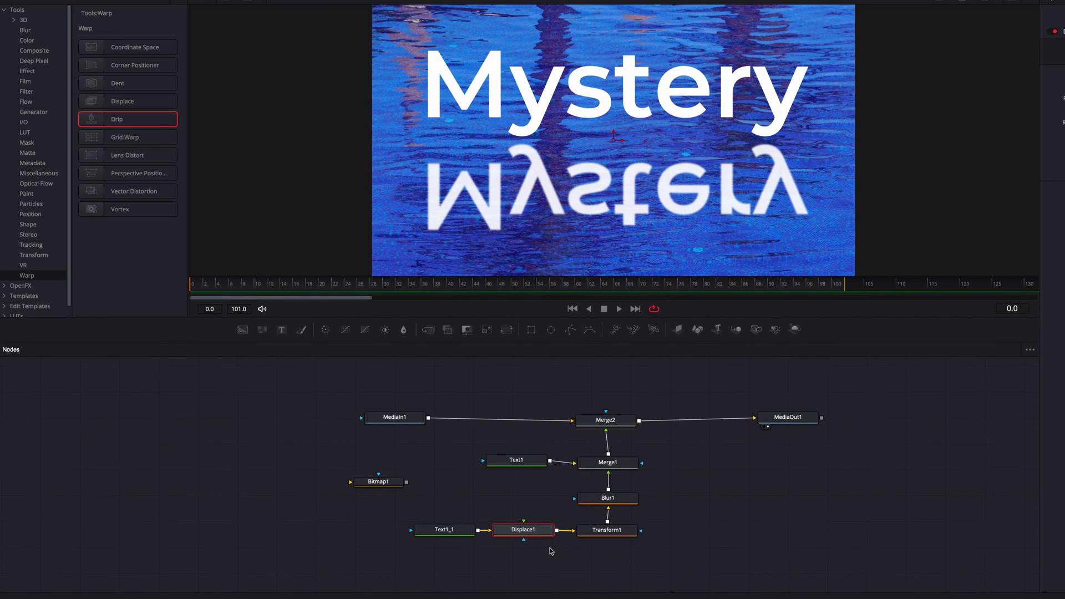
left_click_drag(444, 529, 522, 567)
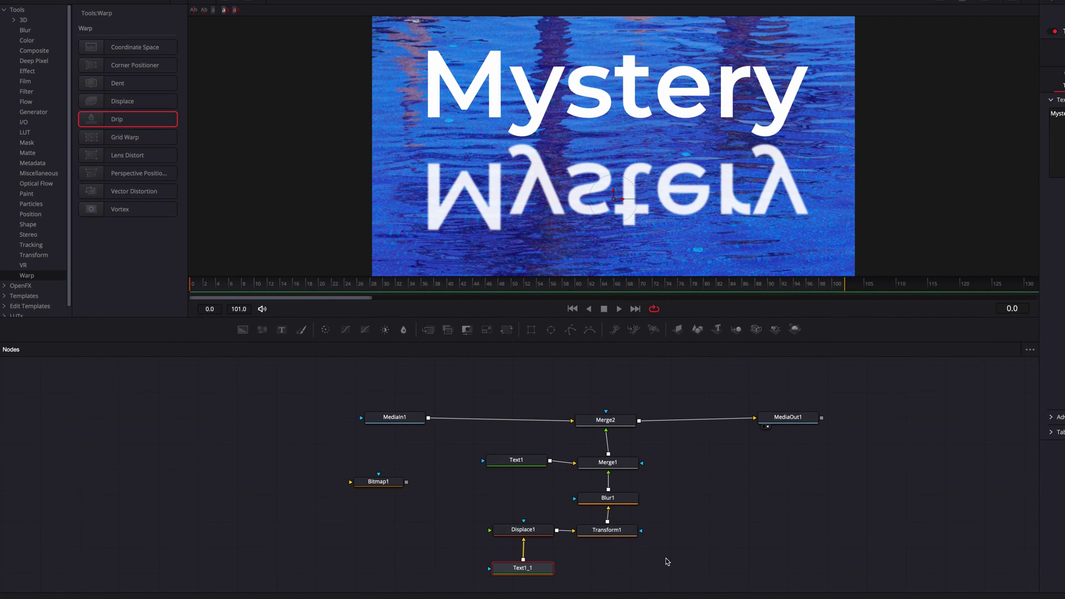
scroll(674, 556, "down", 1)
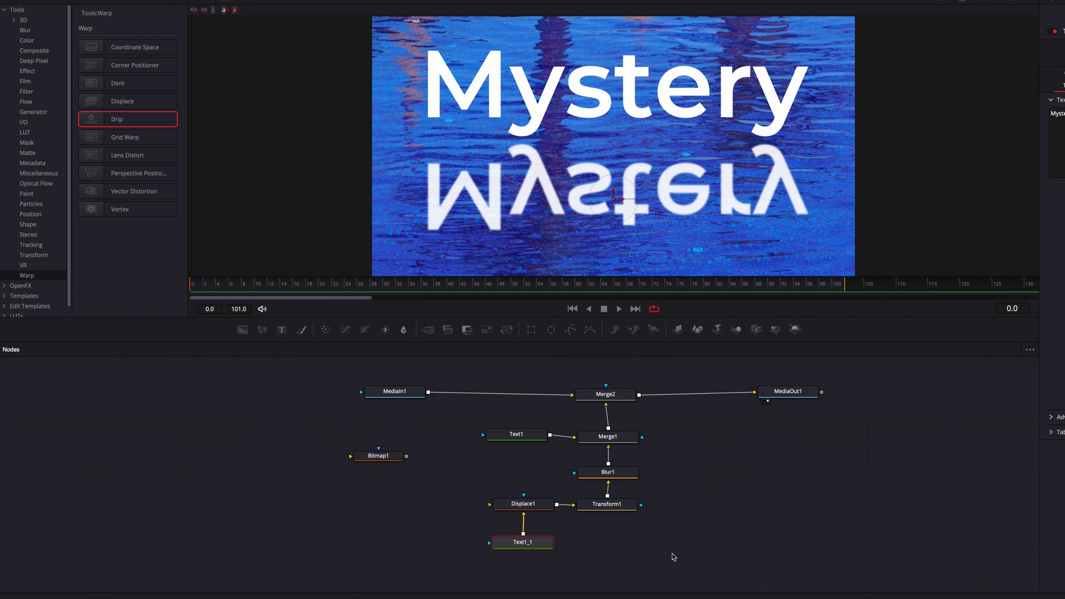
key("space")
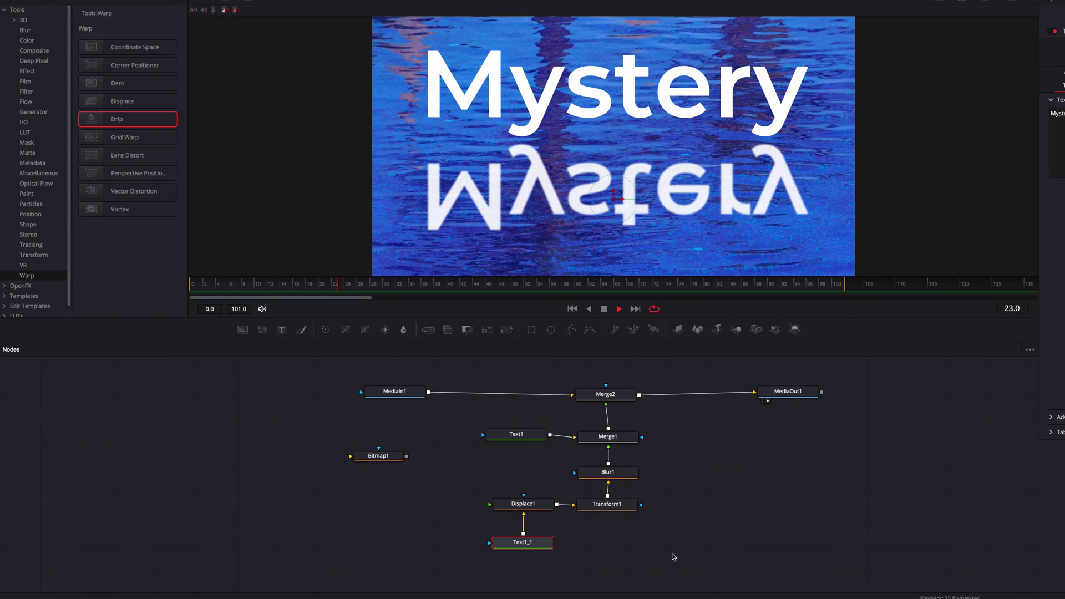
left_click(194, 286)
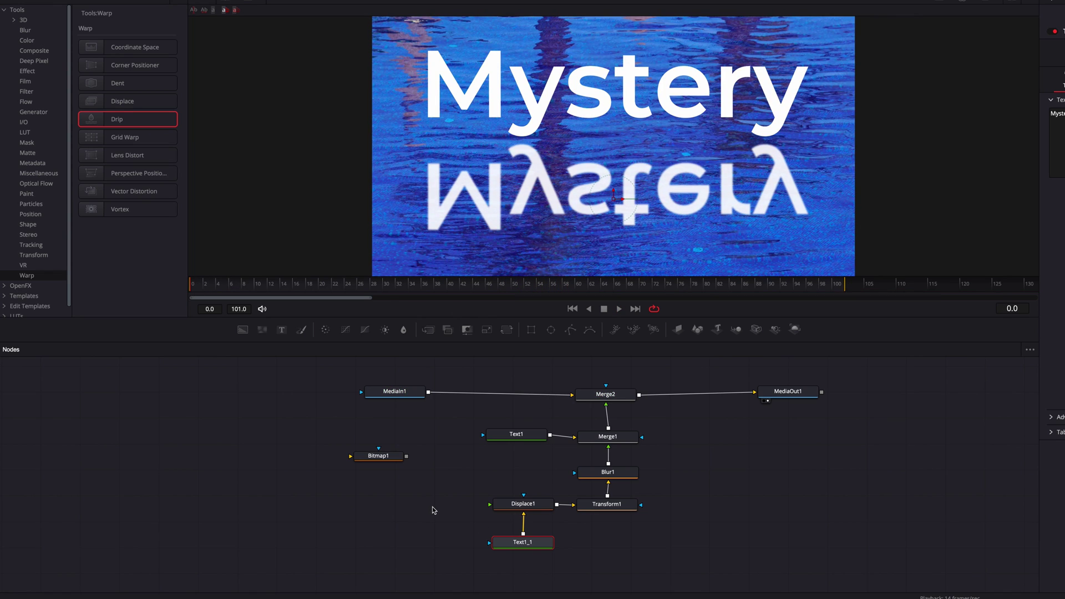
Feed MediaIn1 into Bitmap1 and set its Channel to Luminance
left_click_drag(393, 461, 417, 508)
left_click_drag(428, 392, 431, 510)
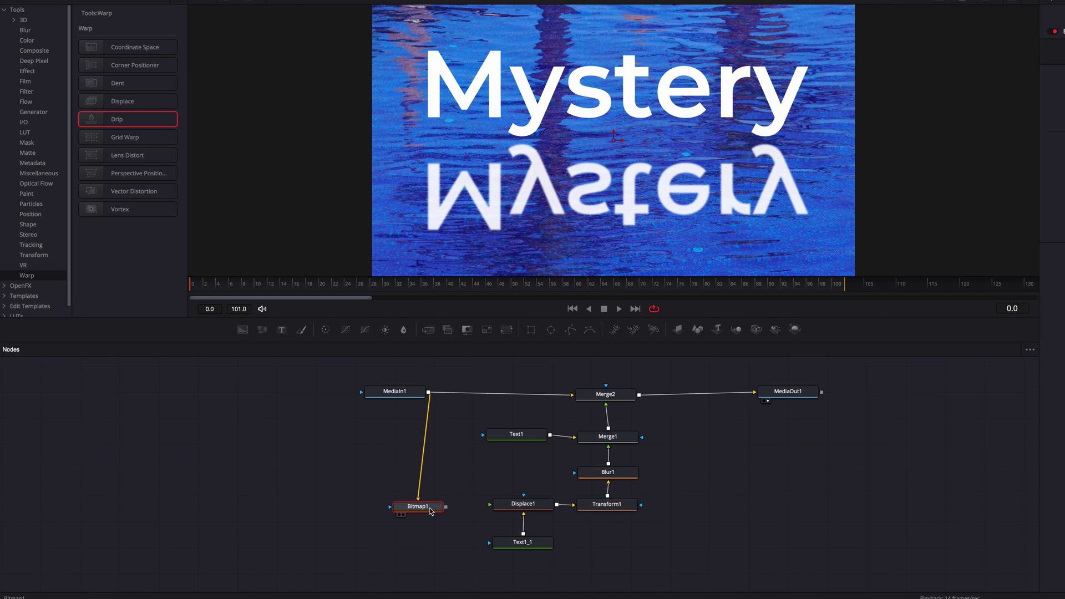
left_click(431, 510)
key("1")
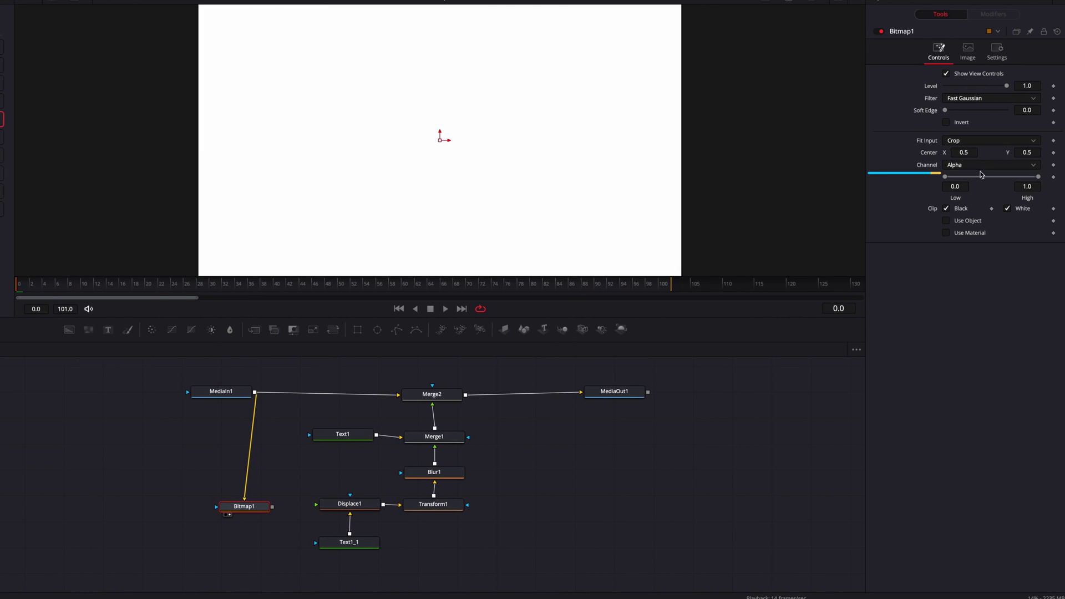
left_click(1004, 166)
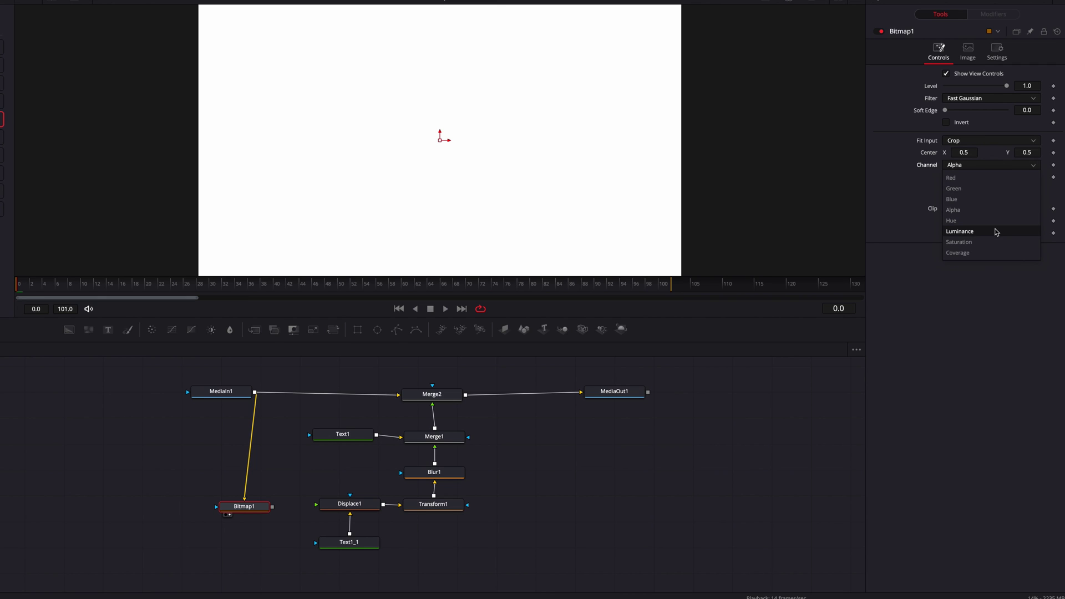
left_click(992, 231)
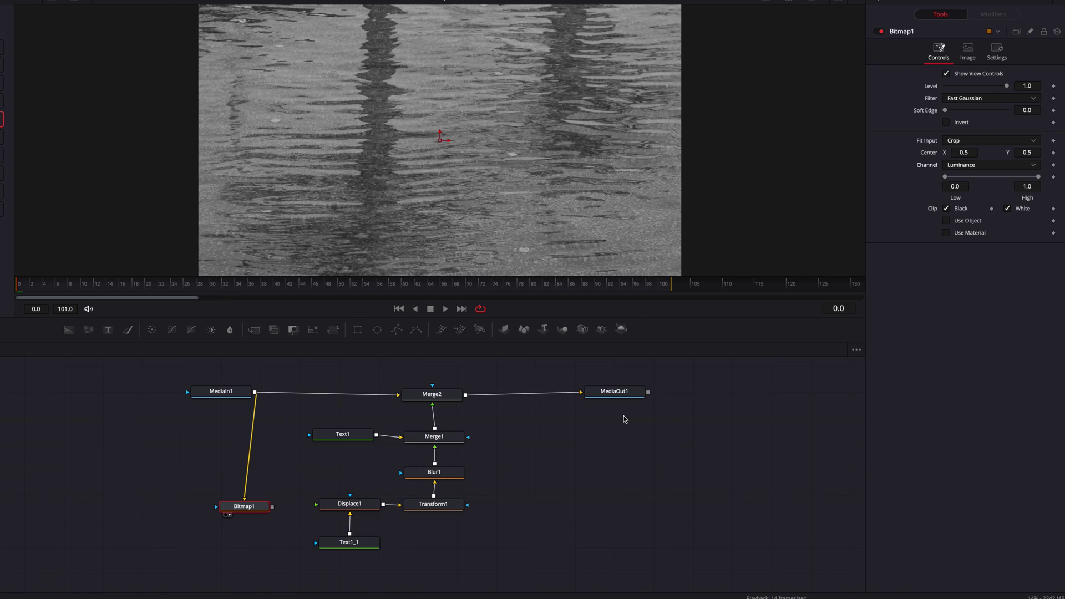
Connect Bitmap1 as Displace1's map, view the final composite, and go to the Edit page
left_click_drag(273, 509, 320, 508)
left_click_drag(616, 393, 542, 143)
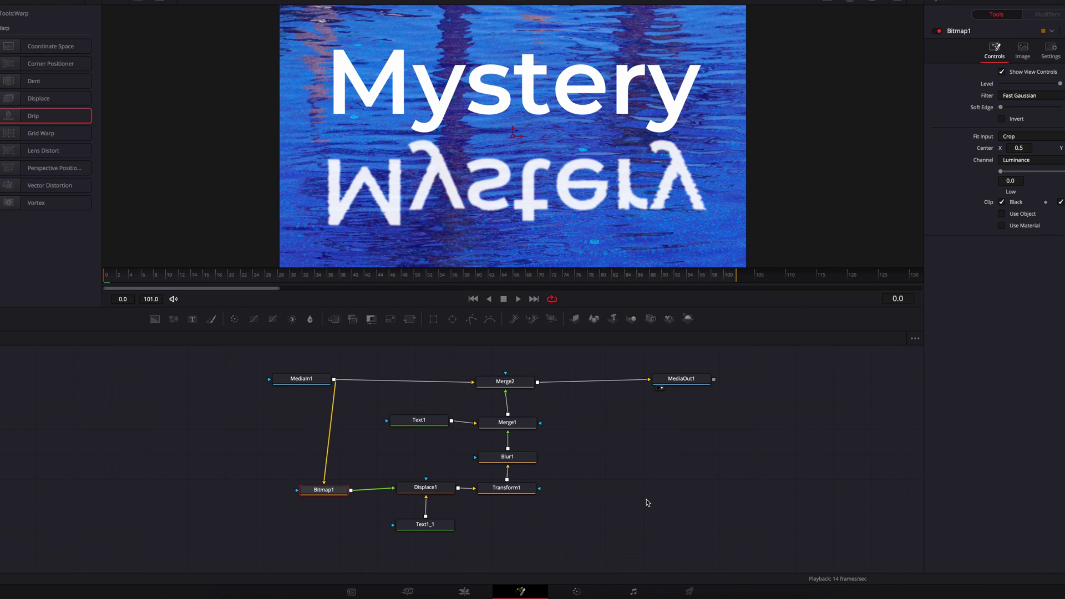
key("shift+4")
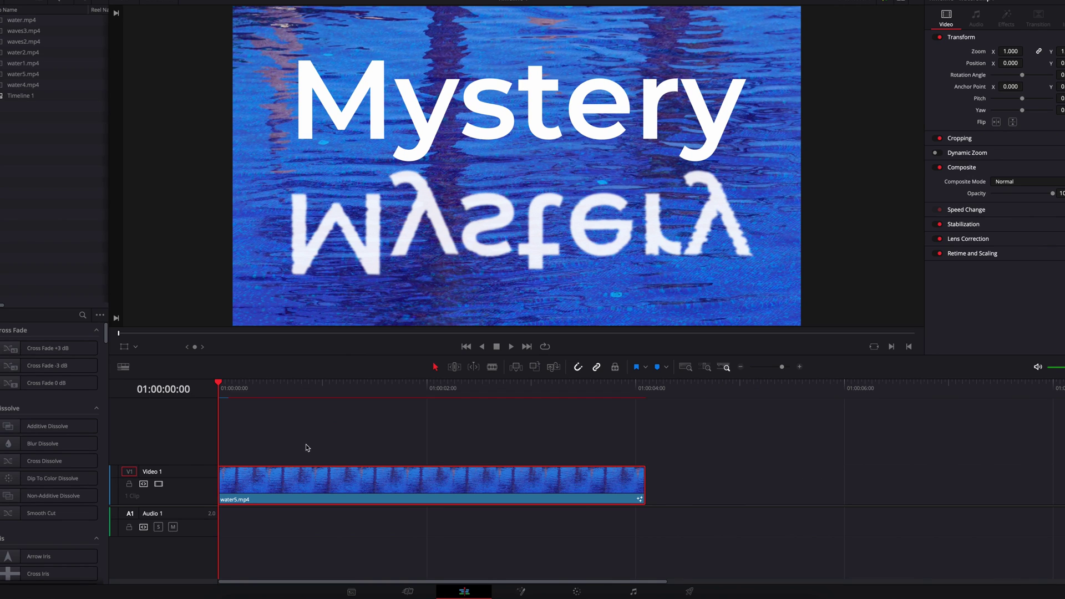
Play the timeline to review the rippling reflection, reset to the start, and return to Fusion
key("space")
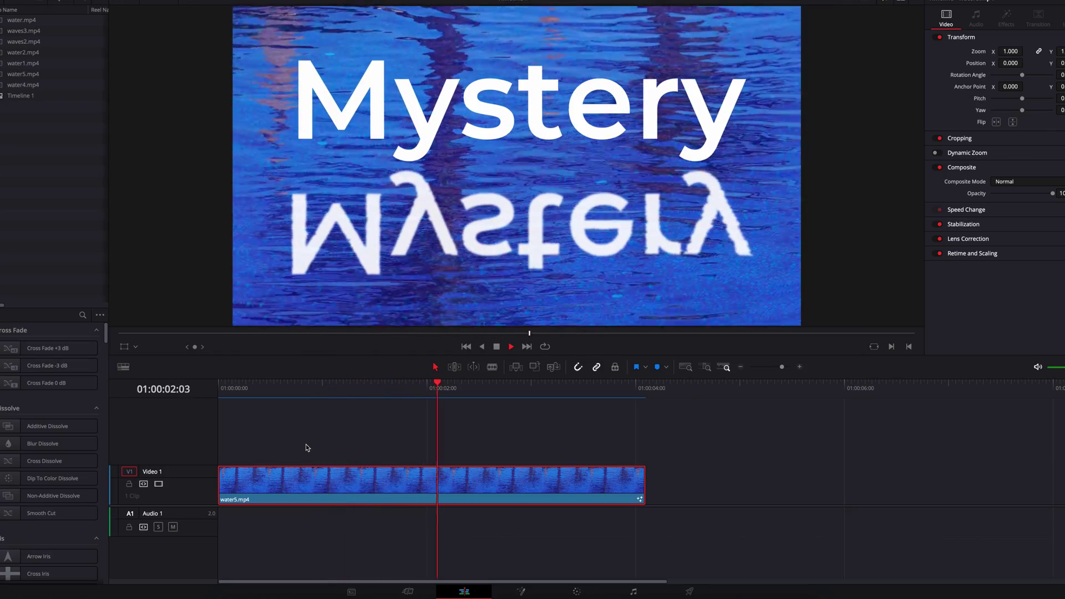
key("space")
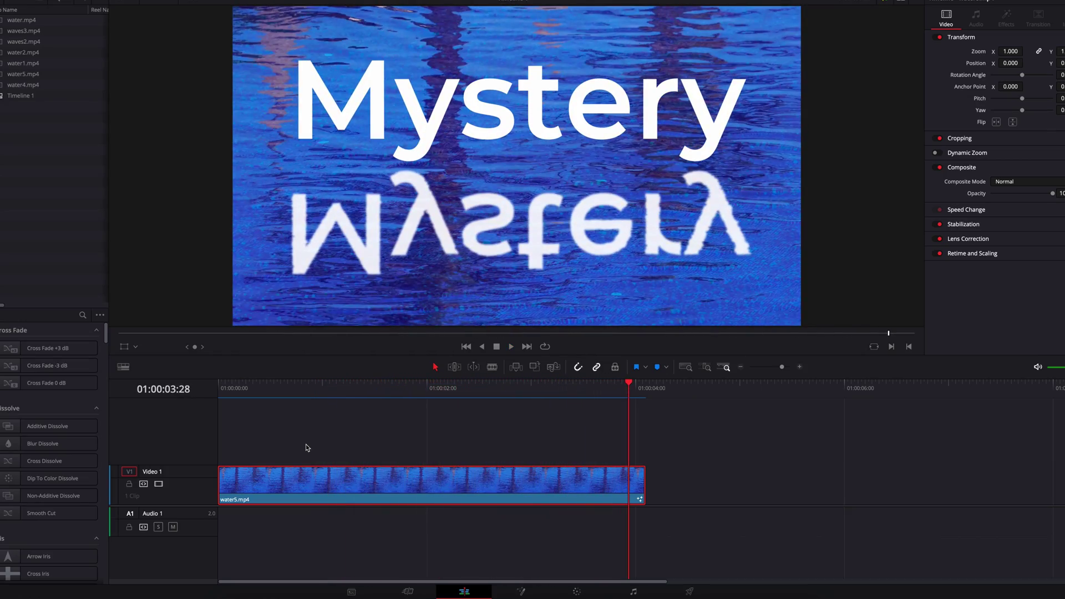
left_click(215, 388)
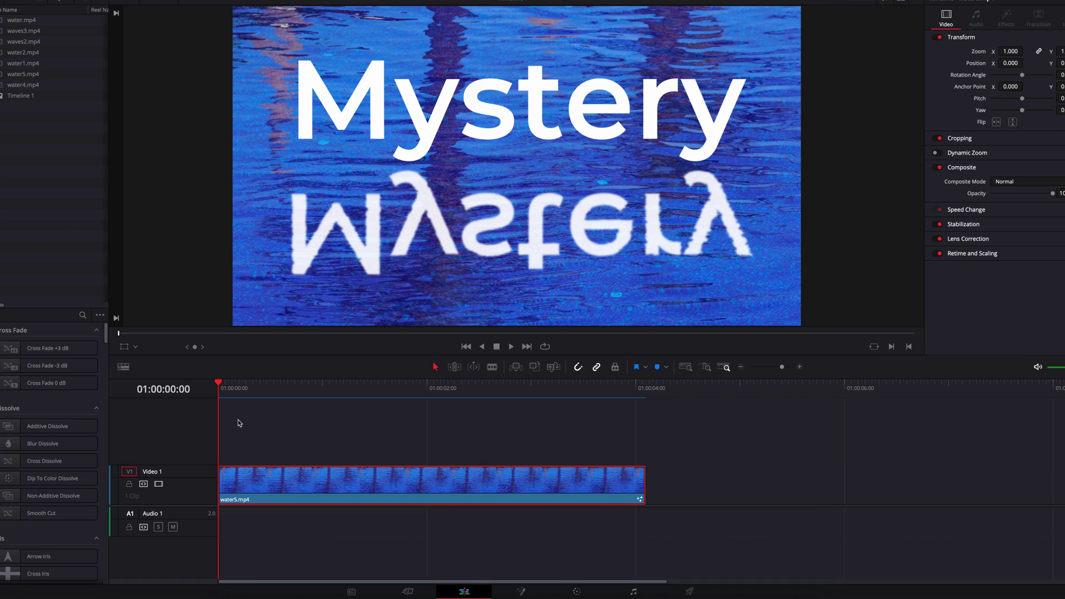
left_click(520, 591)
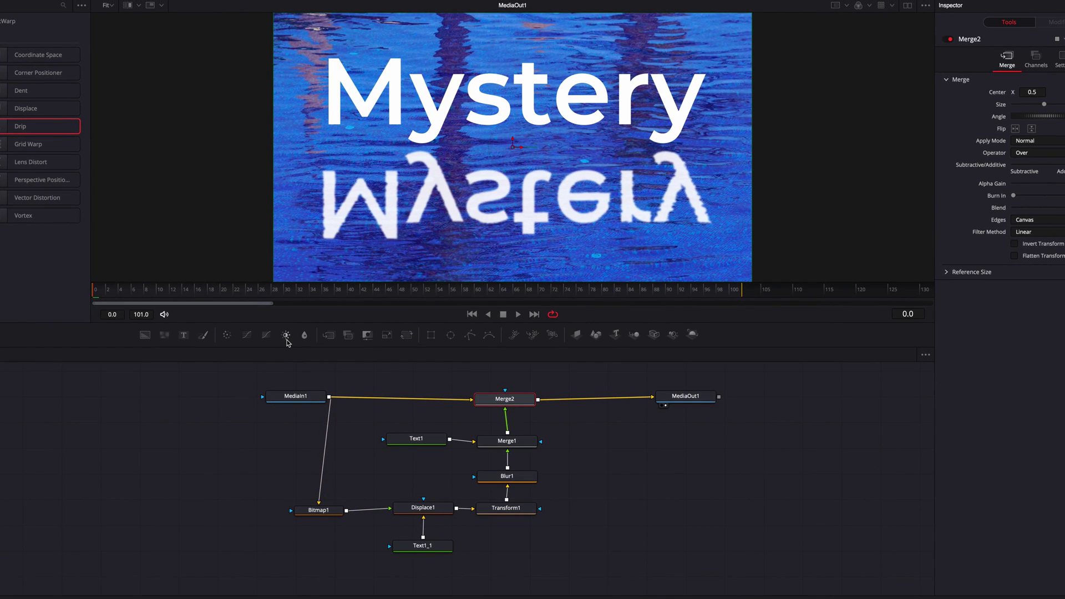
Insert BrightnessContrast1 between MediaIn1 and Bitmap1 with Contrast 0.65
left_click_drag(287, 338, 328, 463)
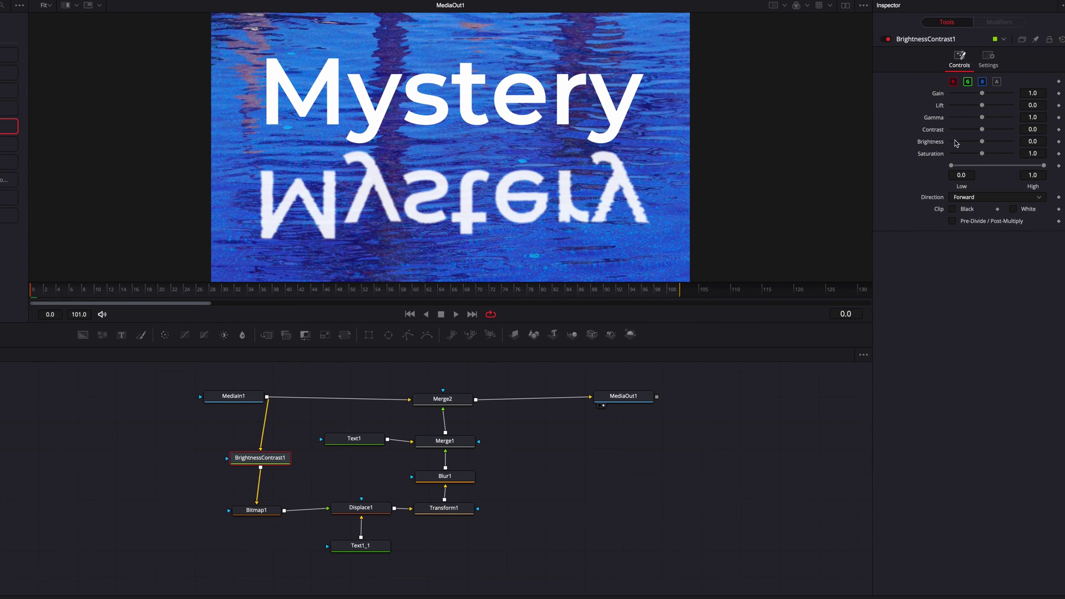
left_click_drag(982, 132, 950, 133)
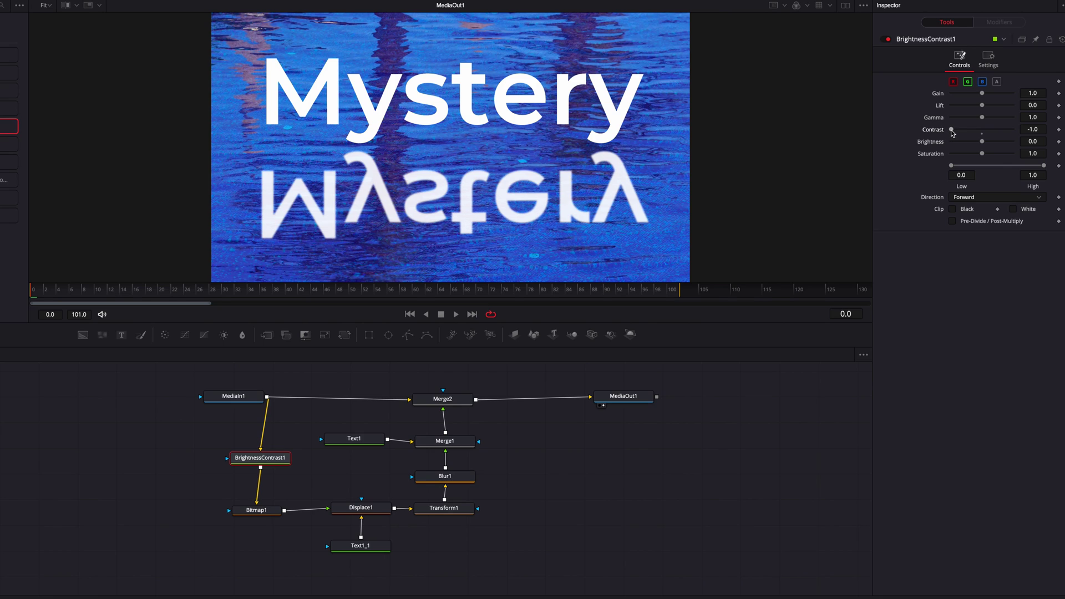
left_click_drag(952, 132, 988, 133)
left_click_drag(993, 134, 1006, 134)
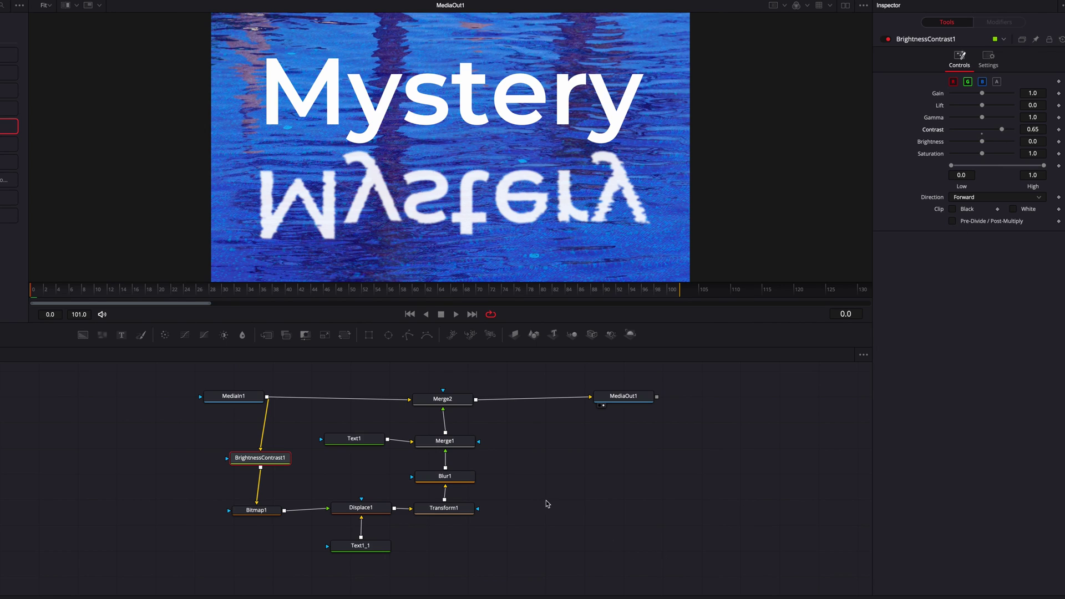
left_click(370, 509)
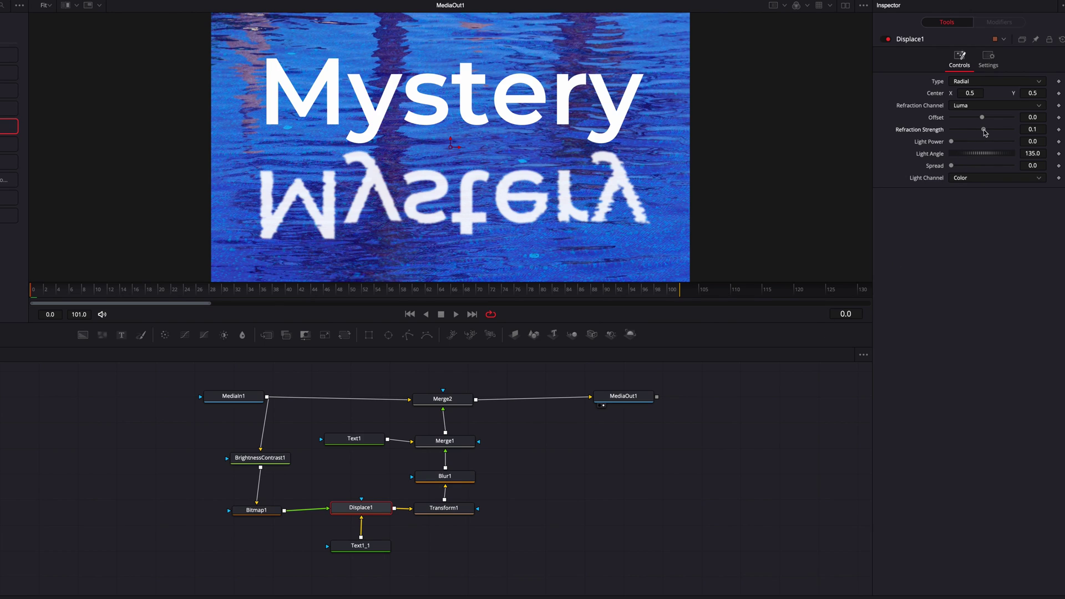
Set Displace1 to XY type with X Refraction 0.037 and Y Refraction 0.019
left_click_drag(984, 132, 951, 122)
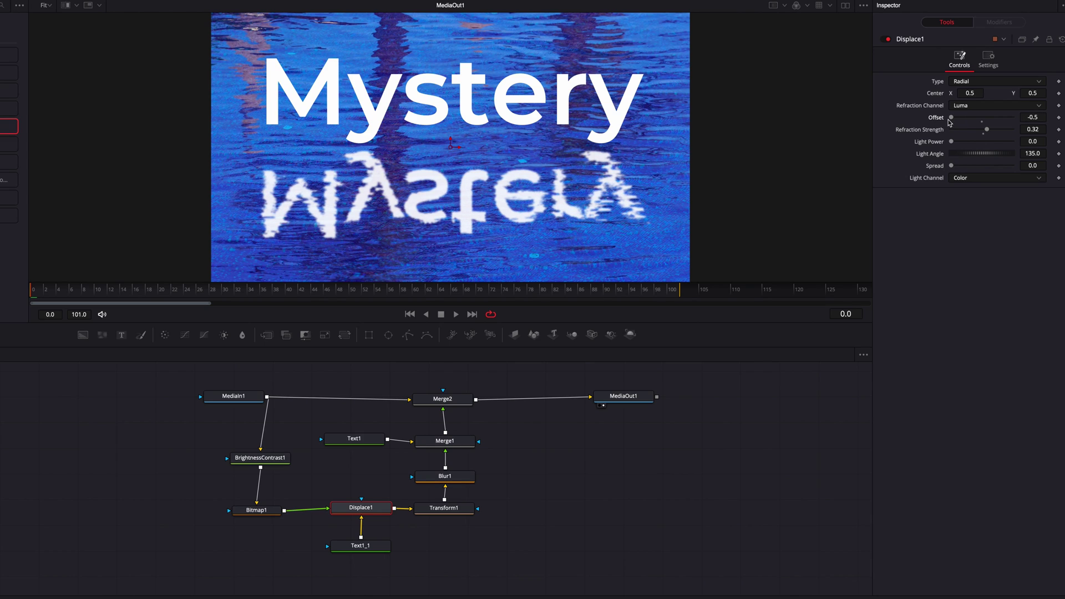
left_click(995, 81)
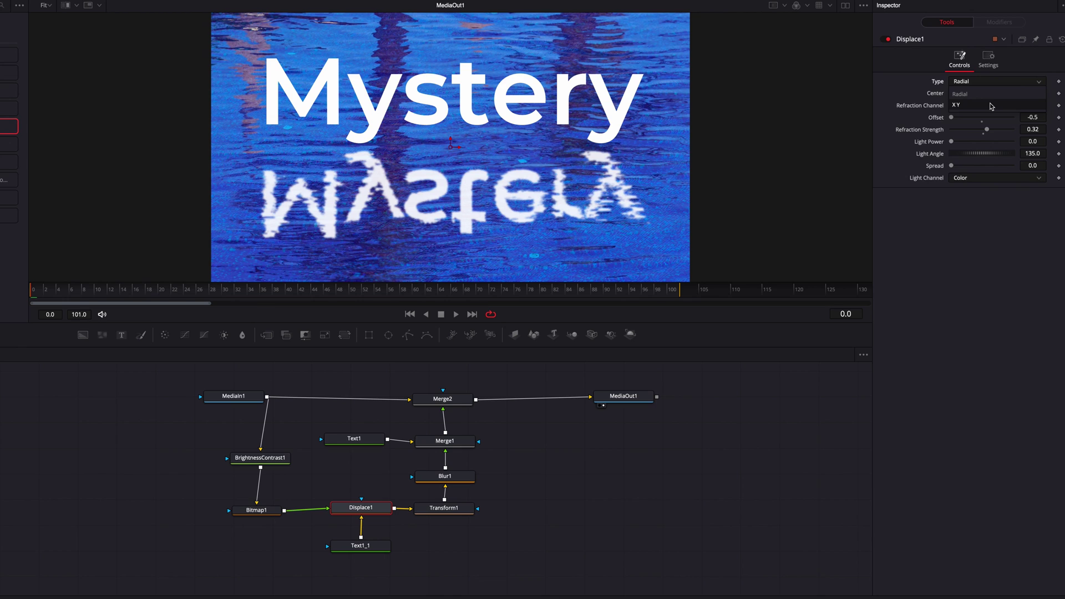
left_click(991, 106)
left_click_drag(981, 118, 951, 106)
left_click_drag(984, 155, 950, 146)
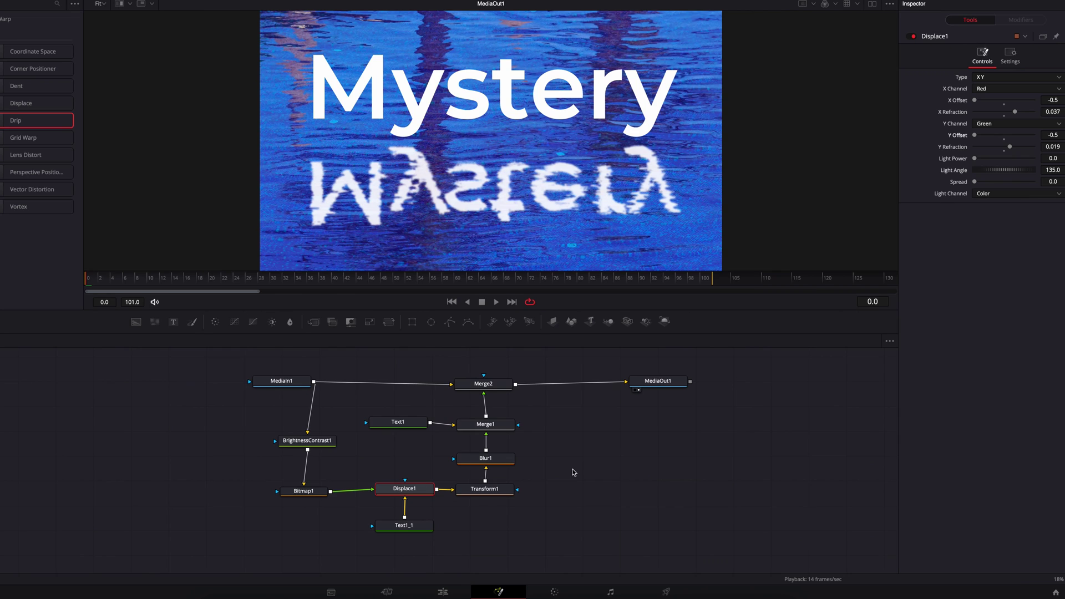
left_click(443, 592)
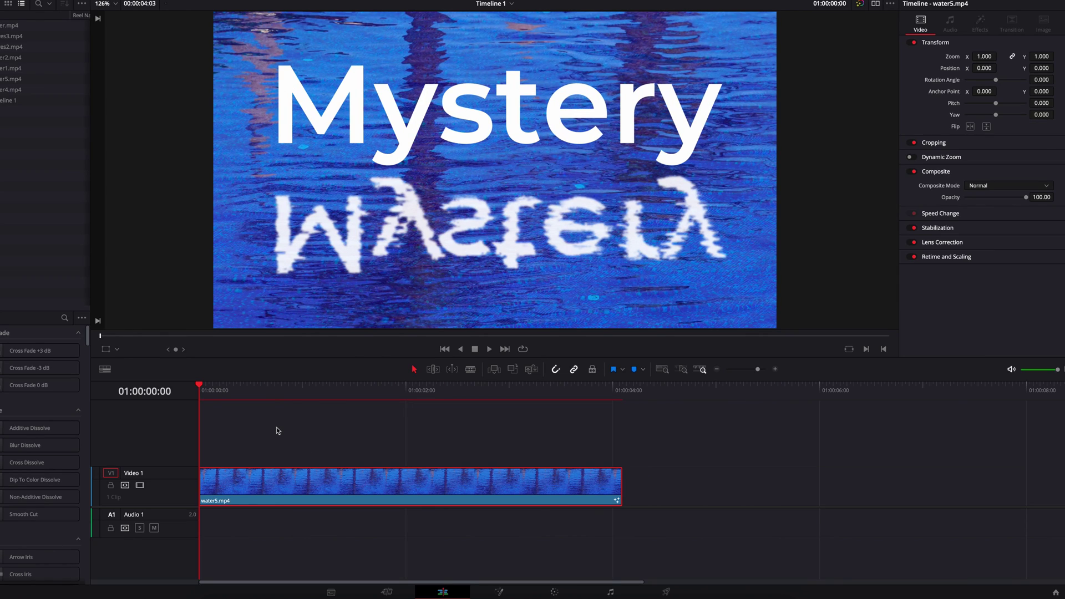
key("space")
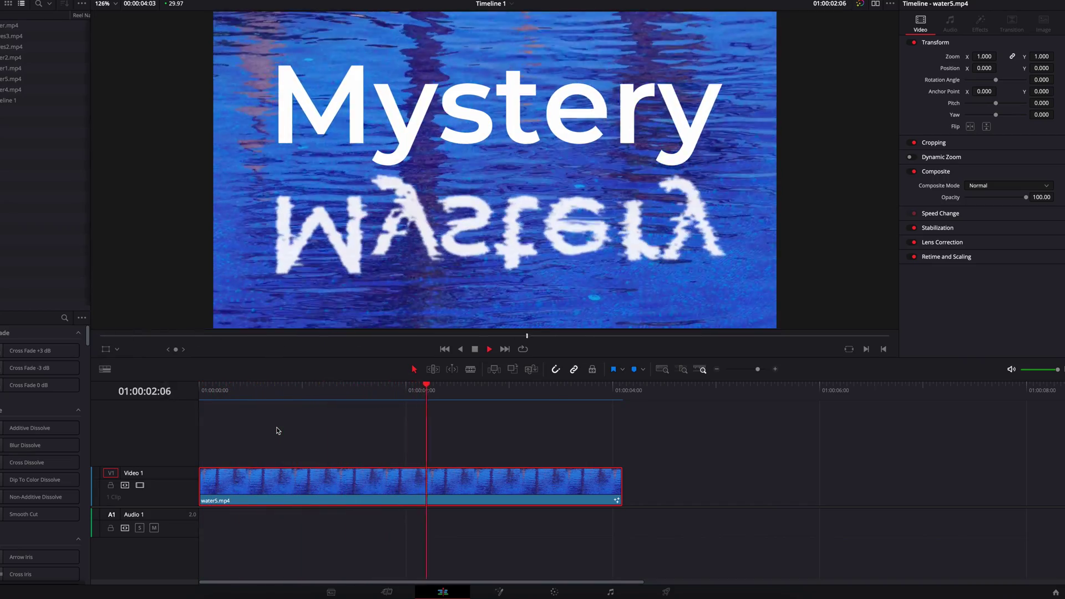
left_click(216, 391)
left_click(201, 391)
key("space")
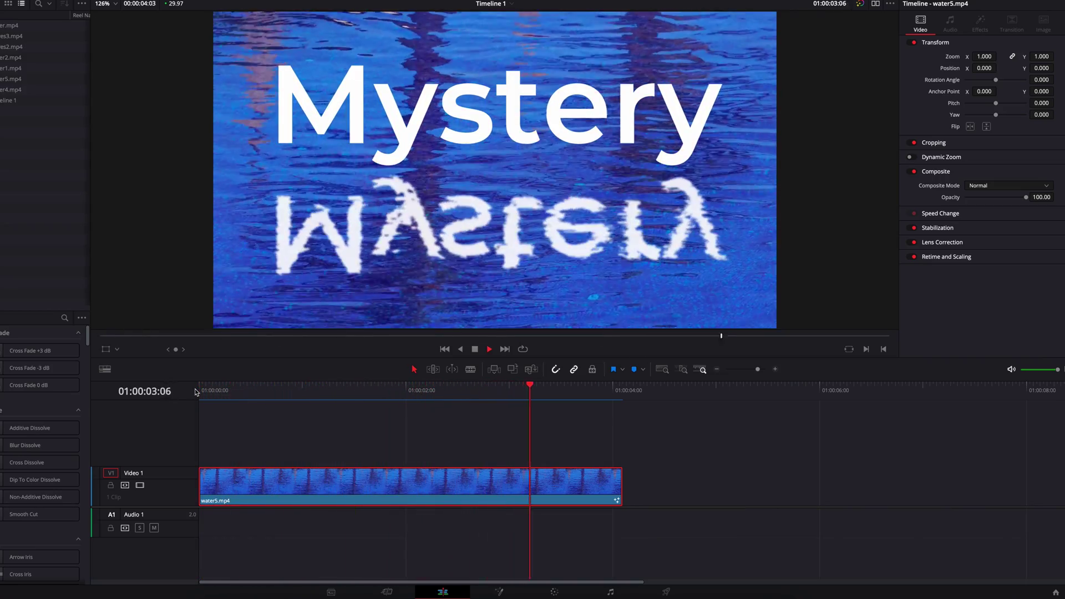
key("space")
left_click(201, 391)
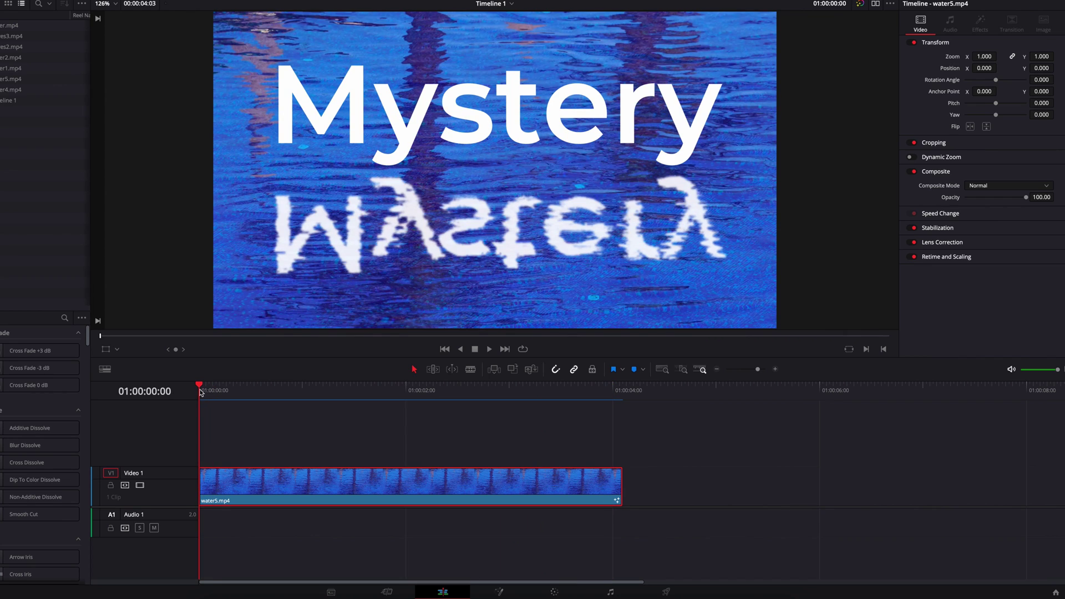
left_click(510, 592)
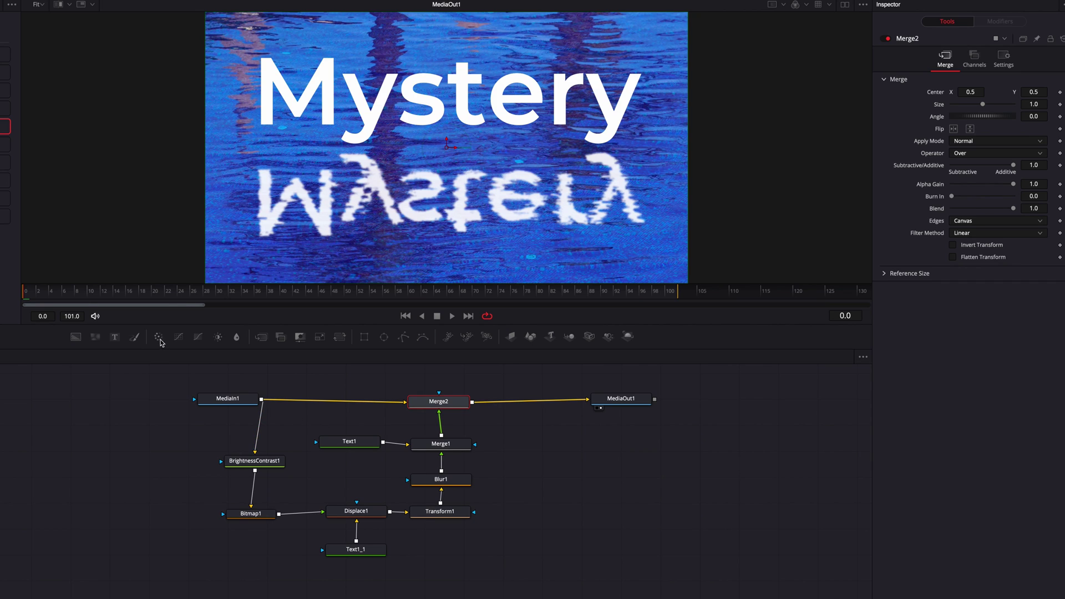
Insert BrightnessContrast2 after MediaIn1 with Gain 0.81, Lift -0.11 and Contrast 0.03
left_click_drag(218, 337, 335, 400)
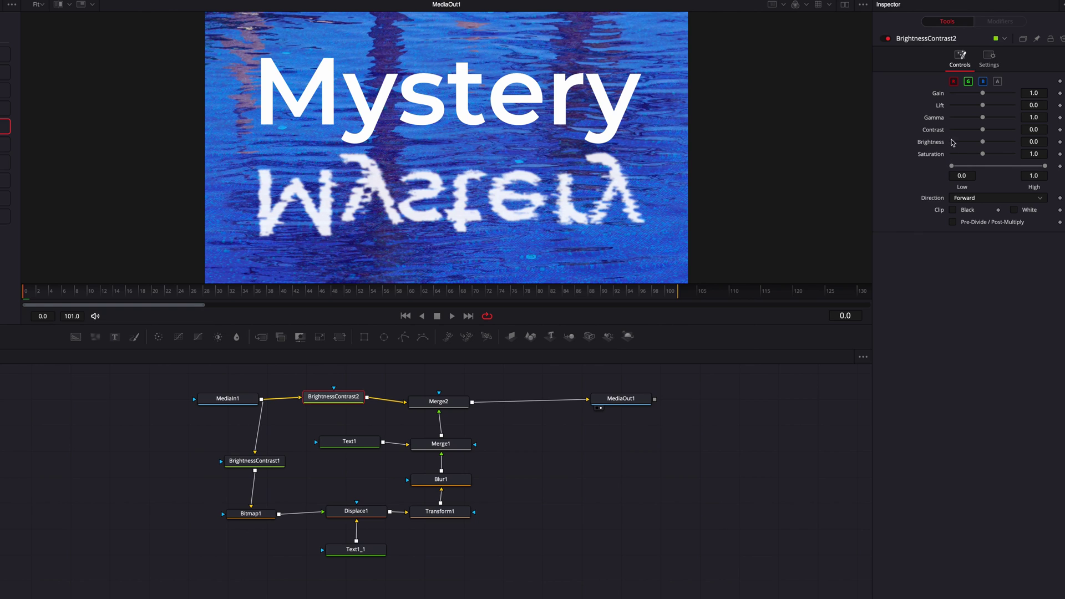
left_click_drag(982, 93, 982, 130)
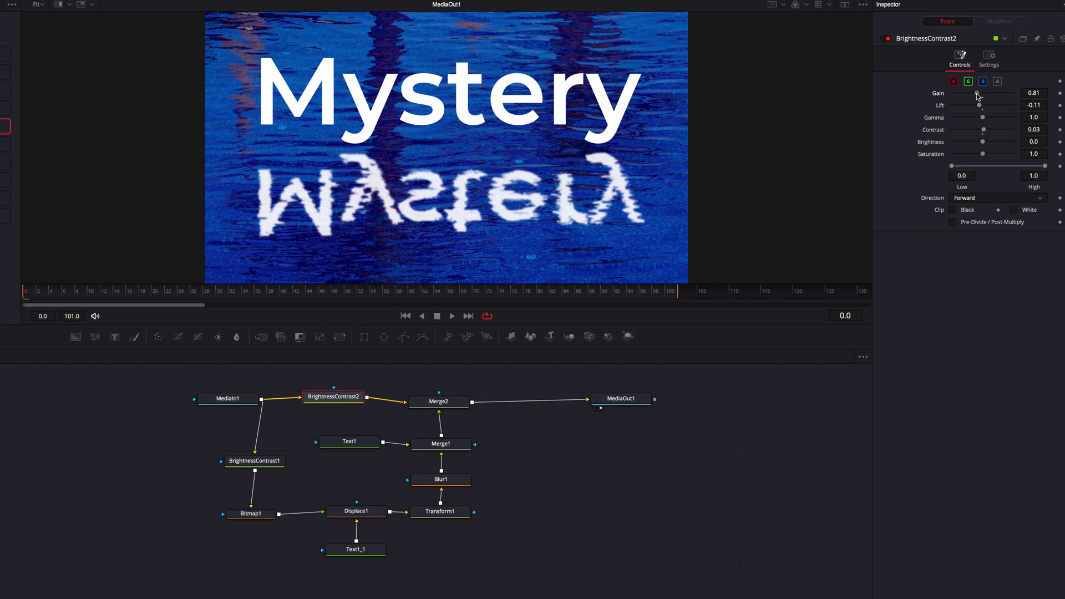